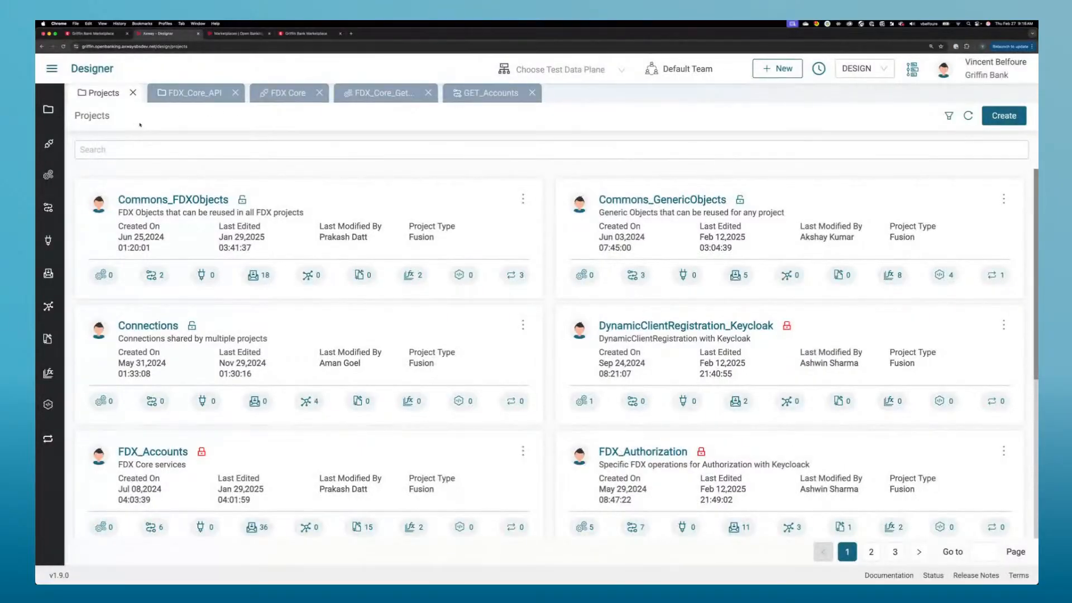
# Step: View the Designer dashboard and open the list of all projects
pyautogui.click(51, 68)
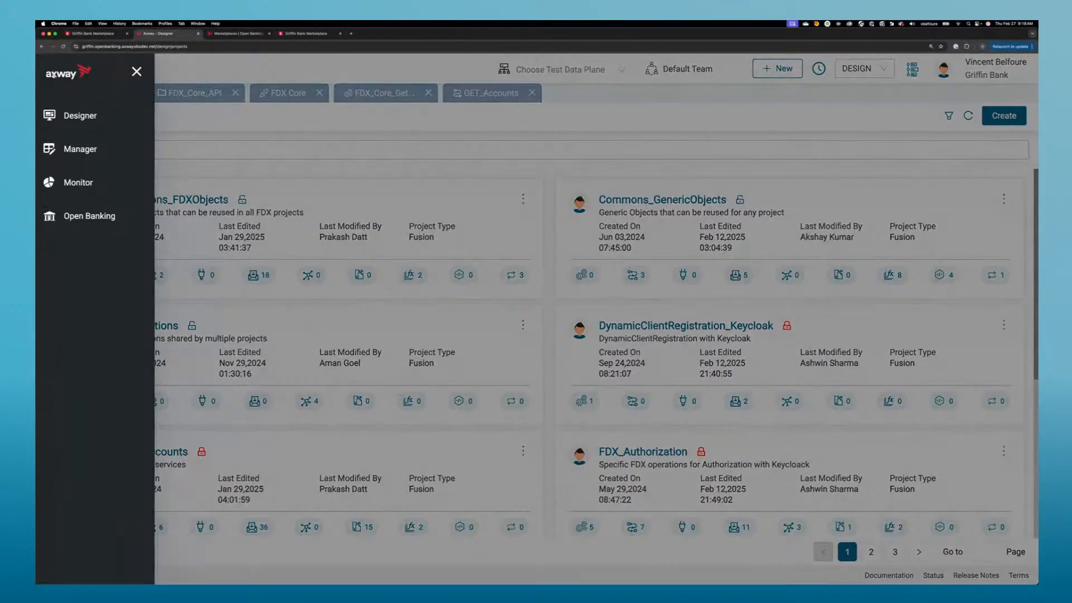
pyautogui.click(75, 114)
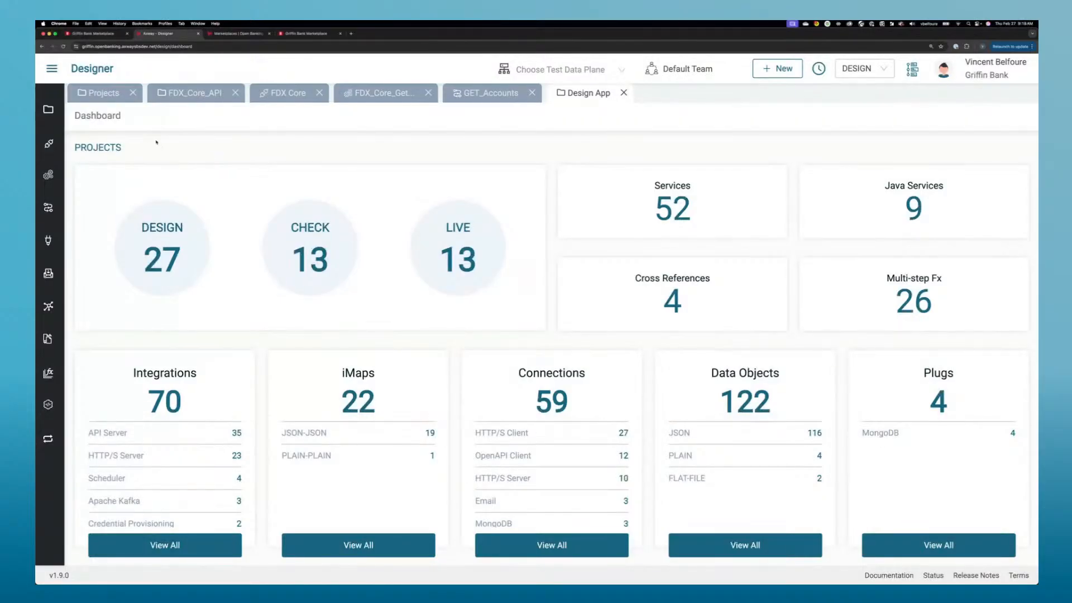
pyautogui.moveTo(49, 113)
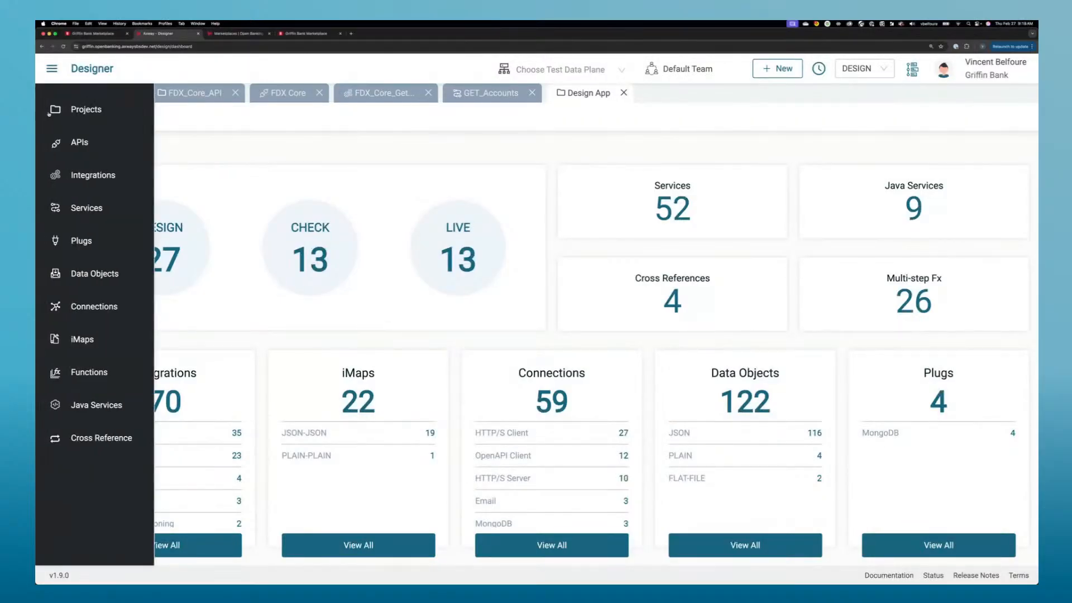
pyautogui.click(87, 111)
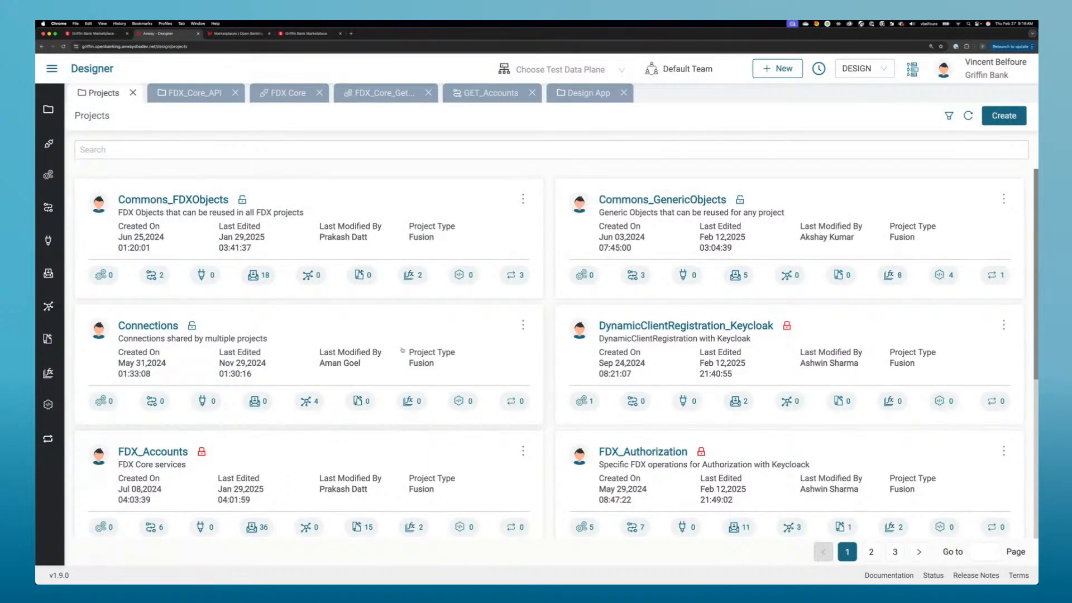
# Step: Open the FDX_Core_API project and its FDX Core API definition
pyautogui.scroll(-2, 402, 350)
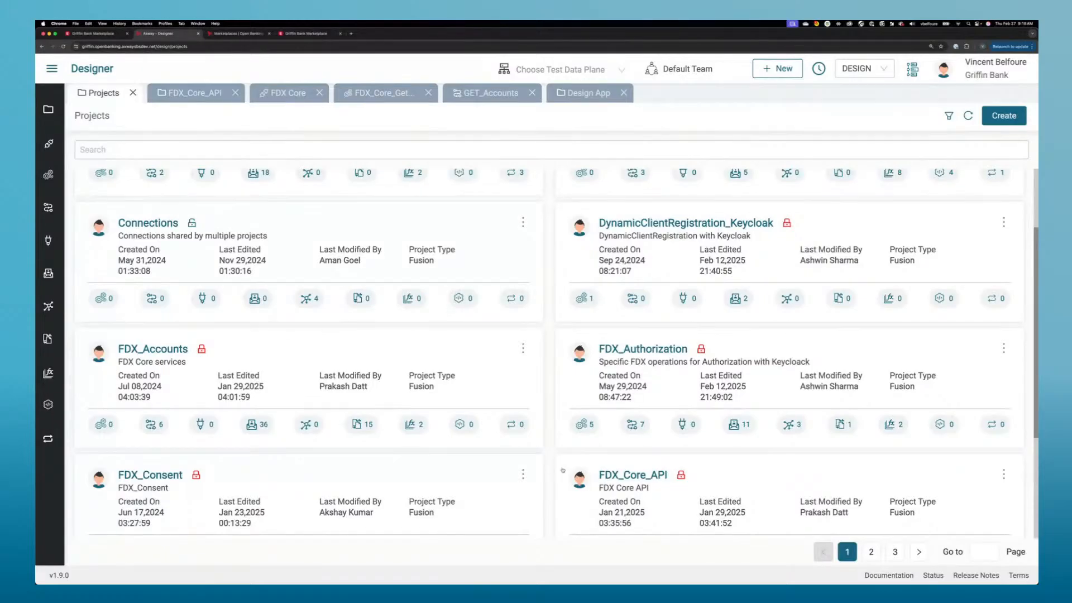
pyautogui.click(650, 477)
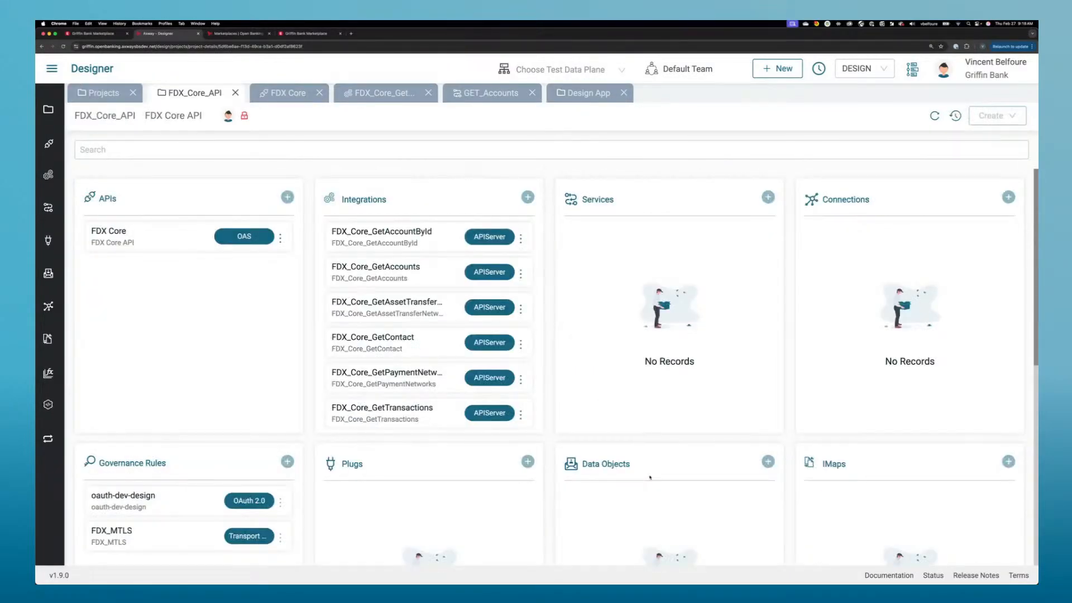
pyautogui.click(145, 244)
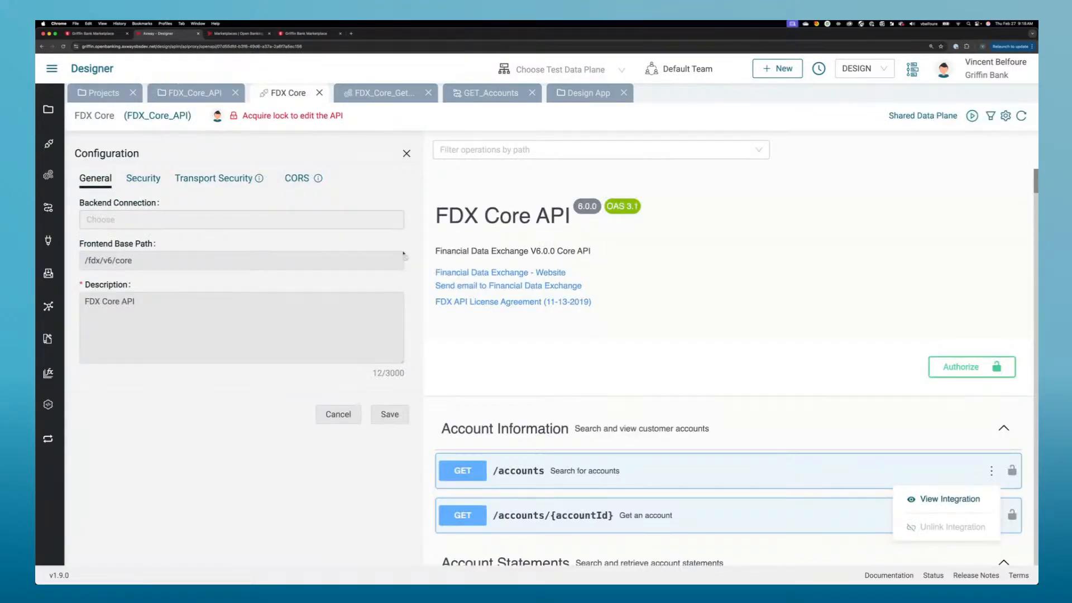
# Step: View the integration linked to the GET /accounts operation under Account Information
pyautogui.scroll(-1, 480, 378)
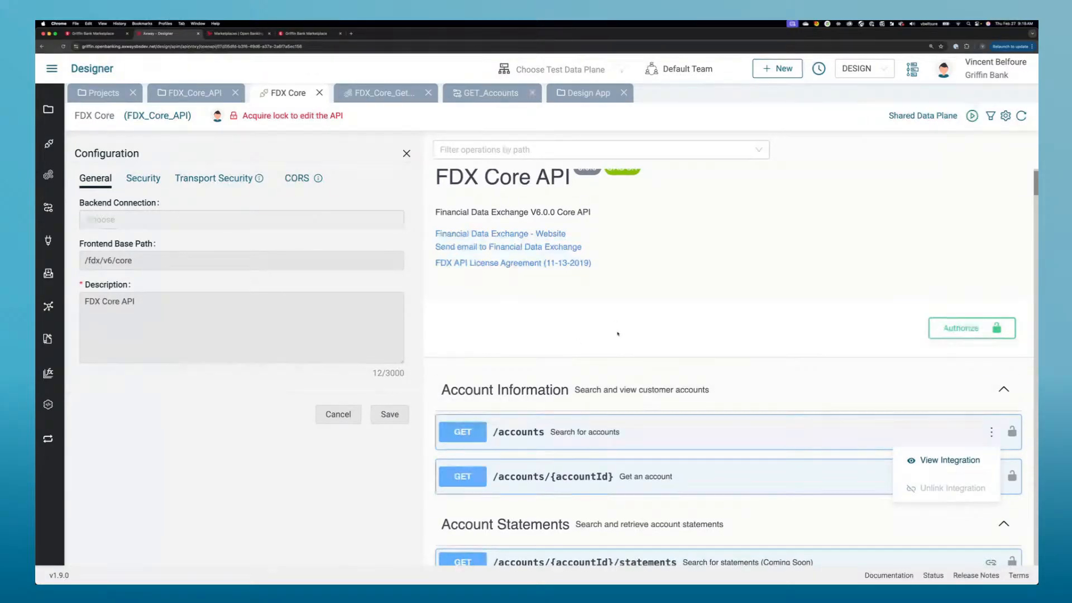
pyautogui.scroll(-2, 618, 333)
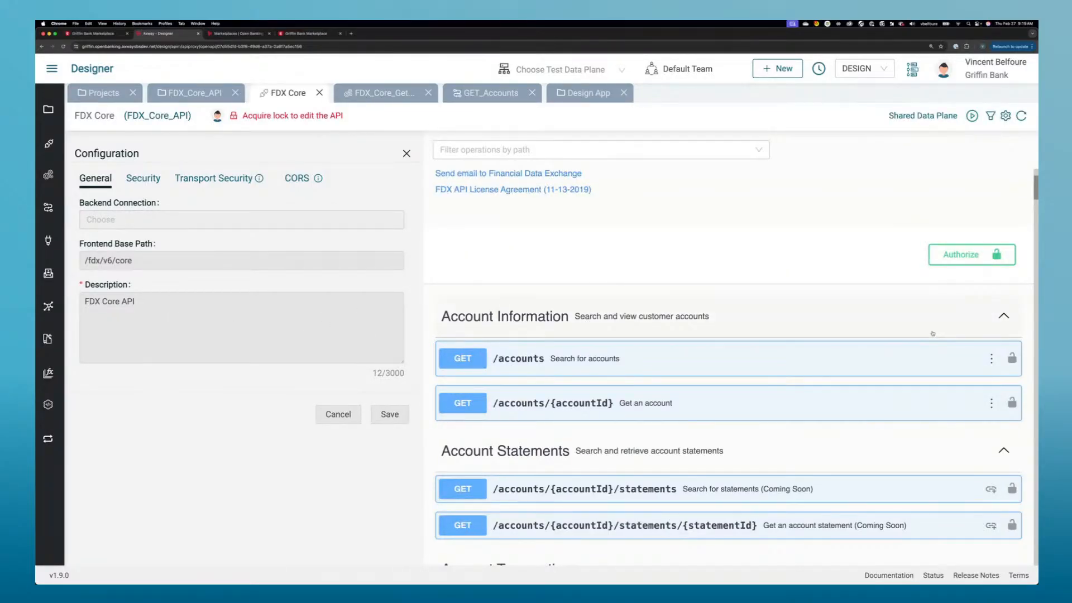
pyautogui.scroll(-2, 818, 315)
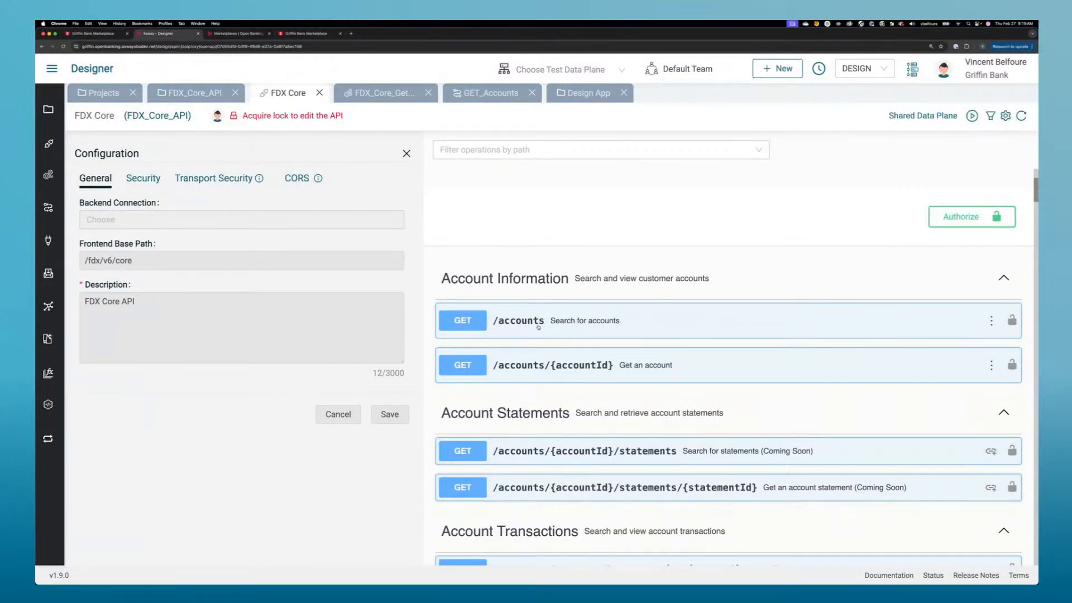
pyautogui.click(992, 321)
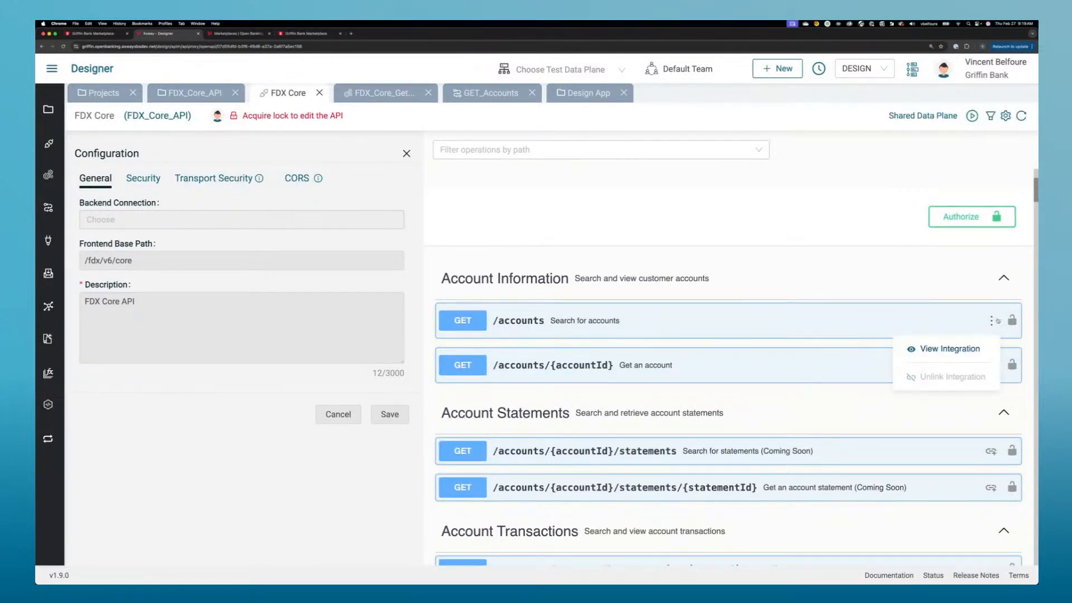
pyautogui.moveTo(992, 320)
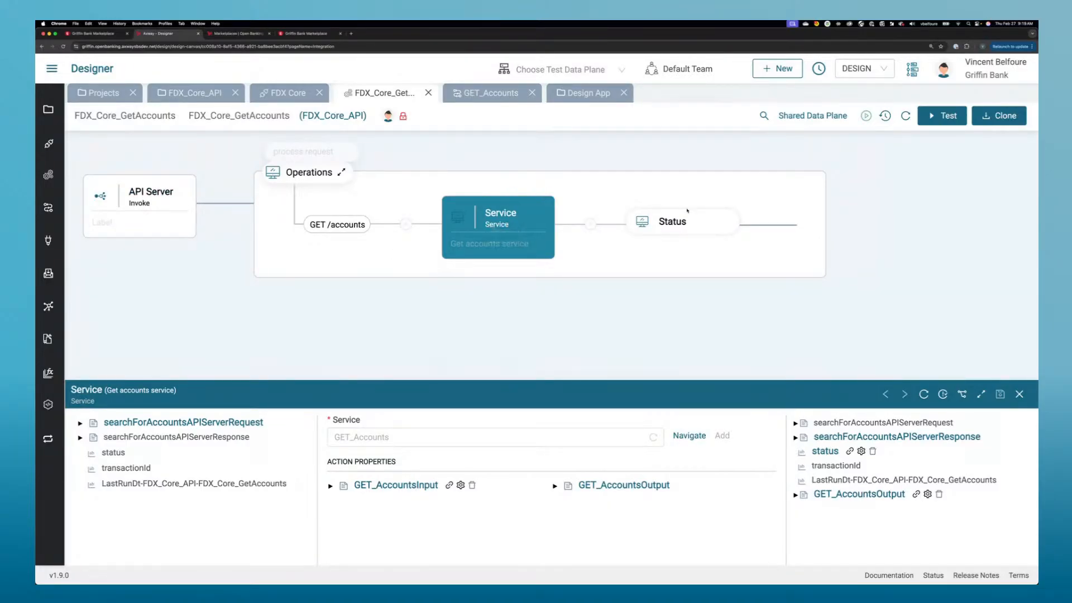
# Step: Expand the Status switch in the GET /accounts integration and review its response-code branches
pyautogui.click(728, 211)
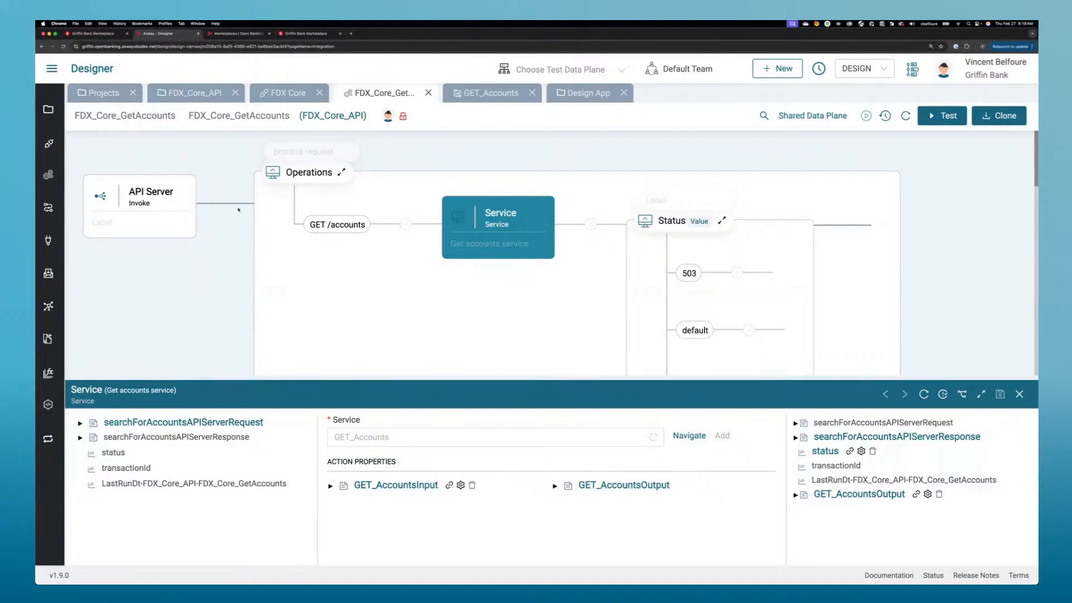
pyautogui.moveTo(162, 205)
pyautogui.scroll(-4, 786, 283)
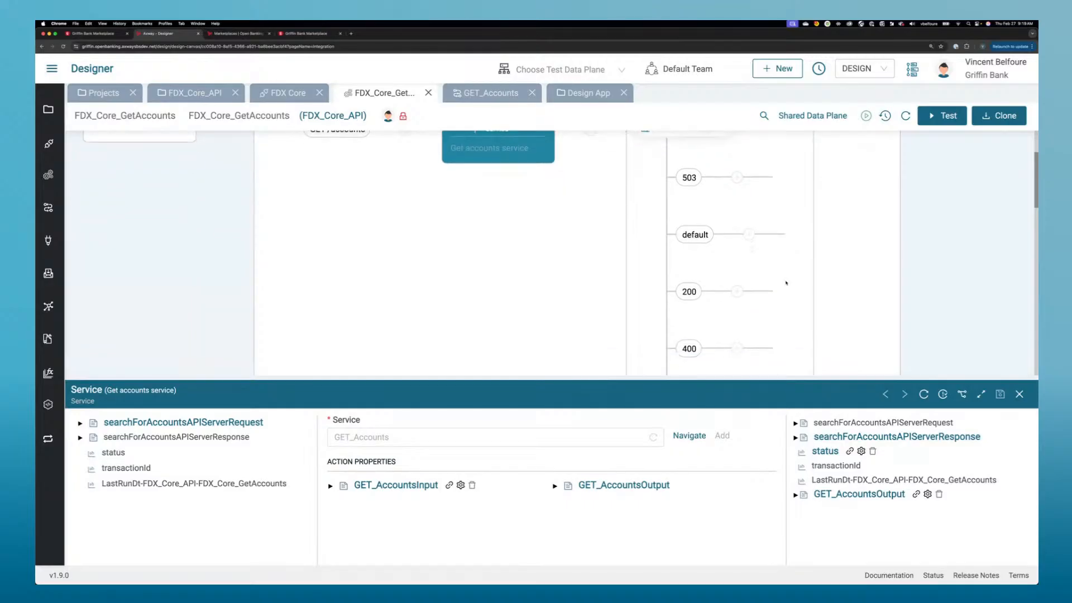
pyautogui.scroll(-2, 786, 283)
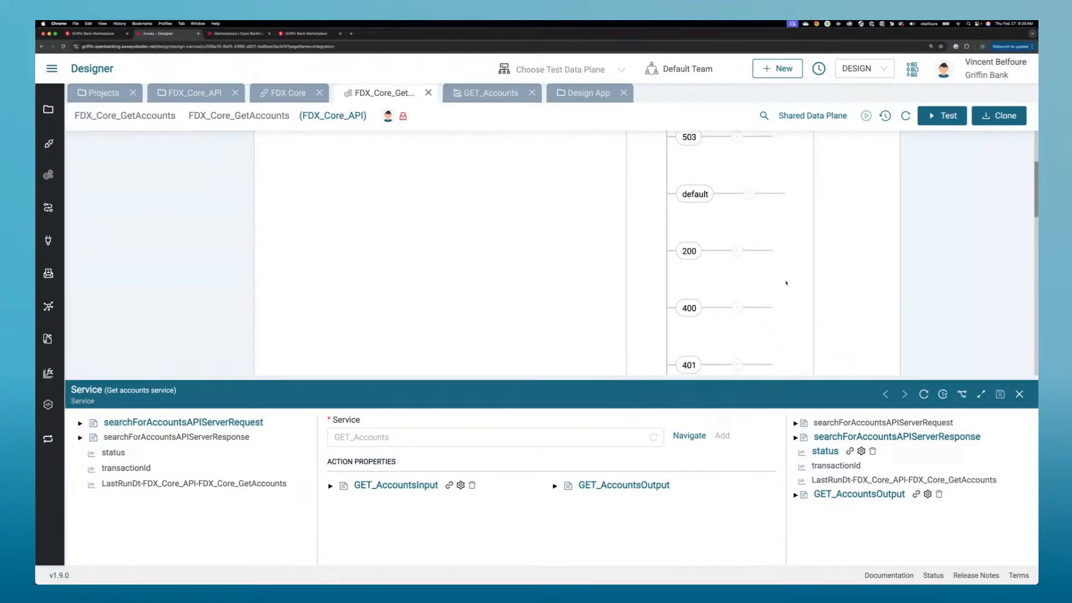
pyautogui.scroll(-2, 786, 283)
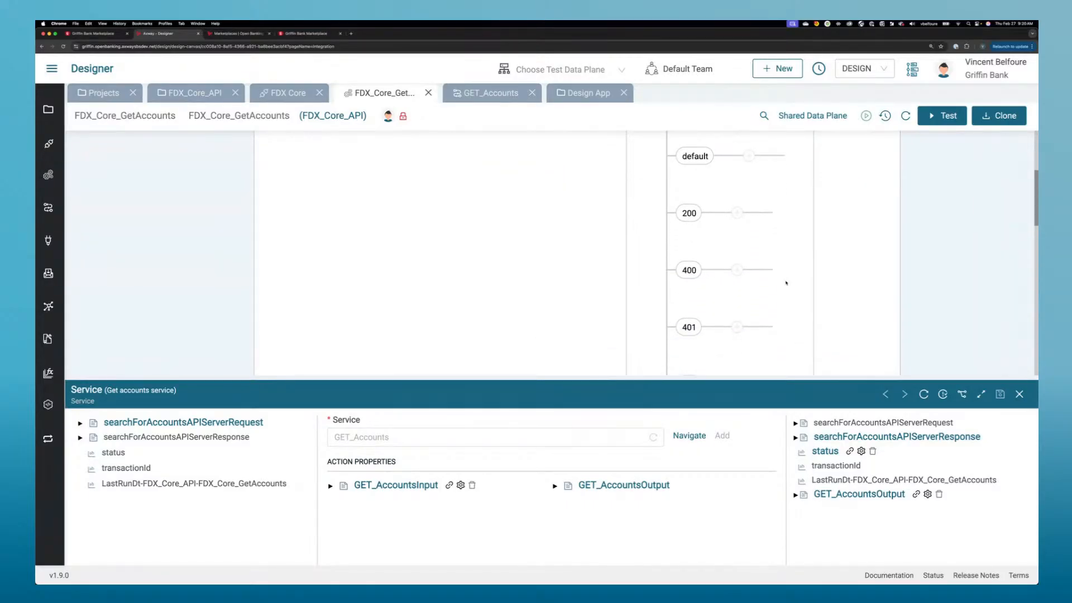
pyautogui.scroll(6, 786, 283)
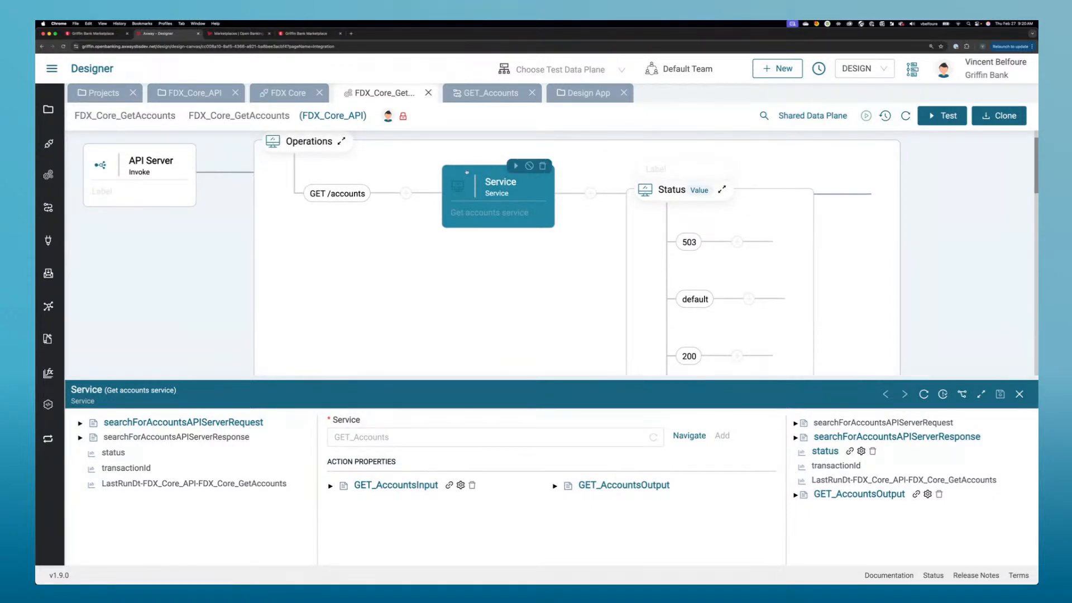
pyautogui.scroll(1, 501, 242)
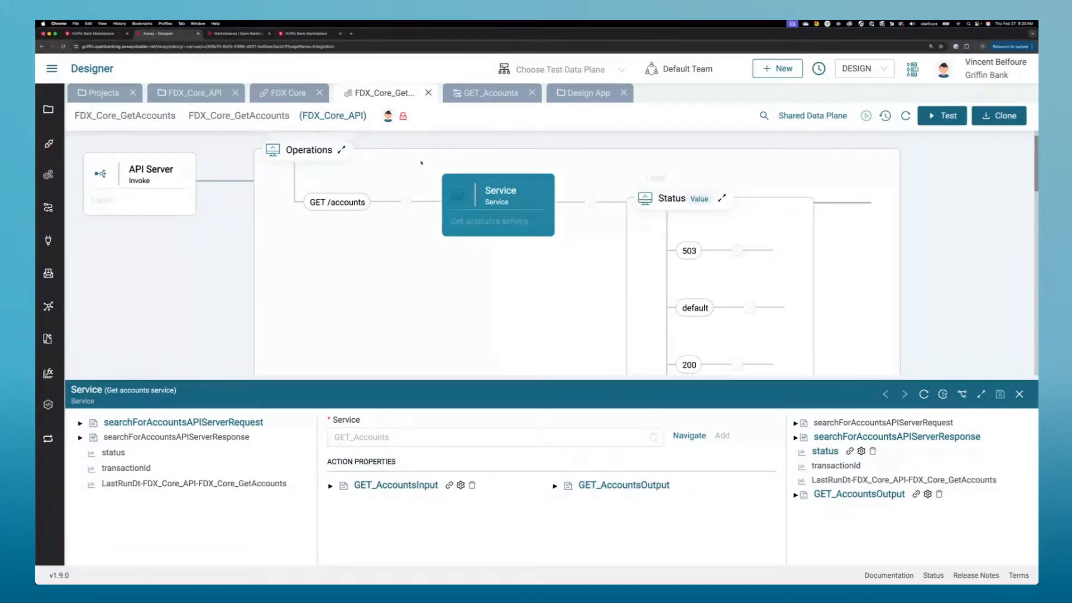
# Step: Navigate from the integration's Service step to the GET_Accounts service flow it calls
pyautogui.moveTo(486, 190)
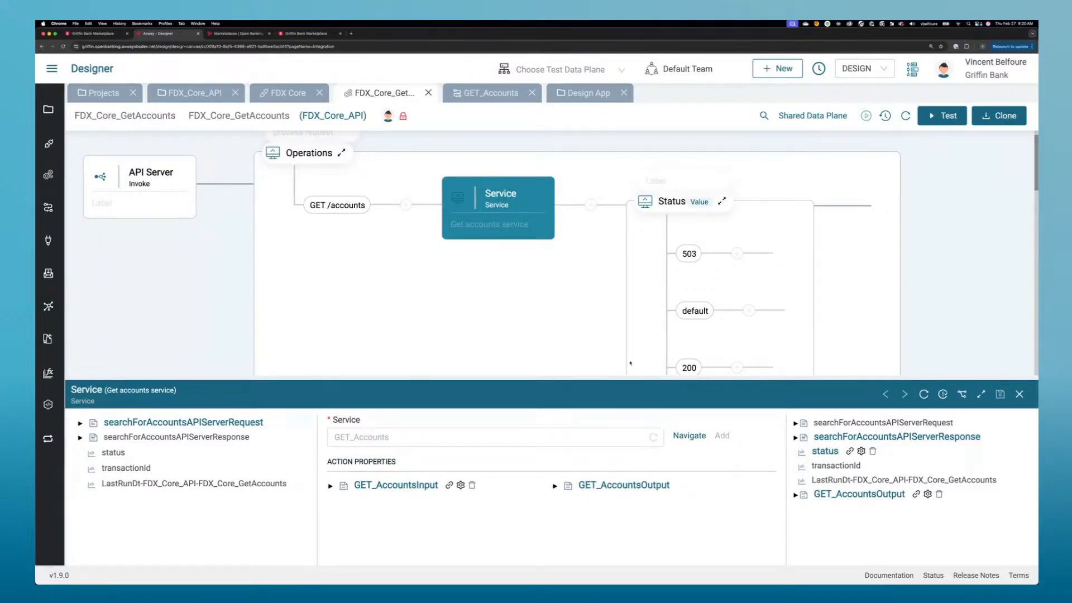
pyautogui.click(690, 436)
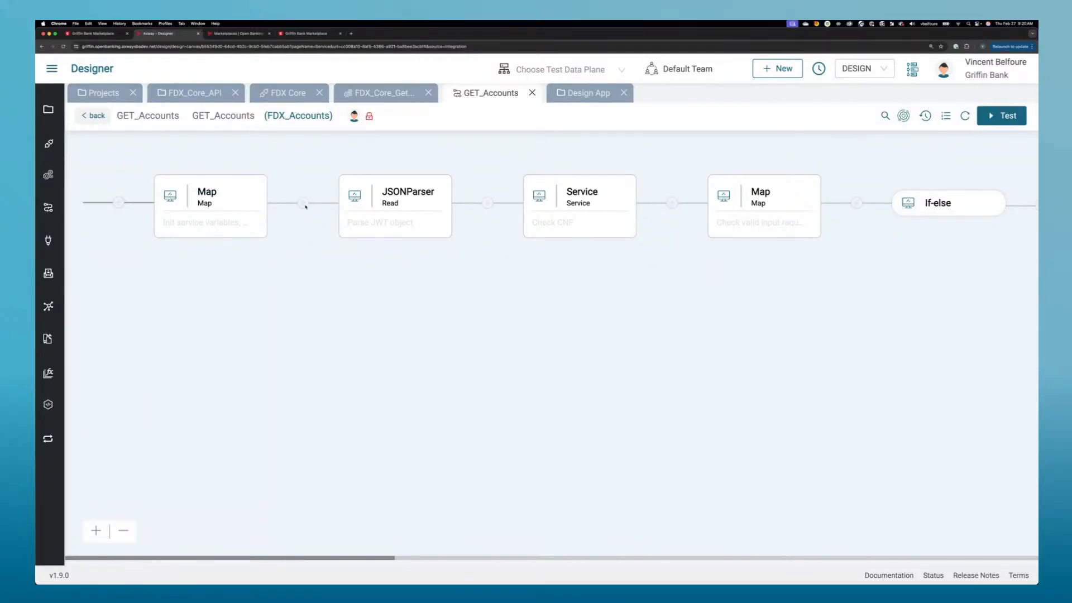
# Step: Inspect the settings of the first Map step and the JSONParser step that parses the JWT object
pyautogui.moveTo(355, 197)
pyautogui.moveTo(424, 207)
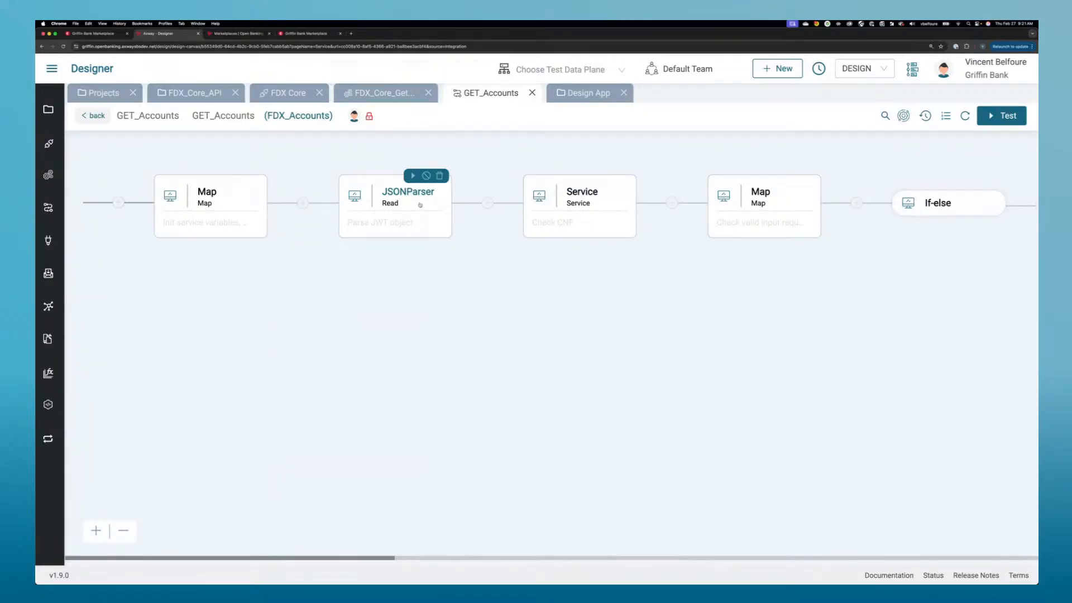
pyautogui.moveTo(220, 189)
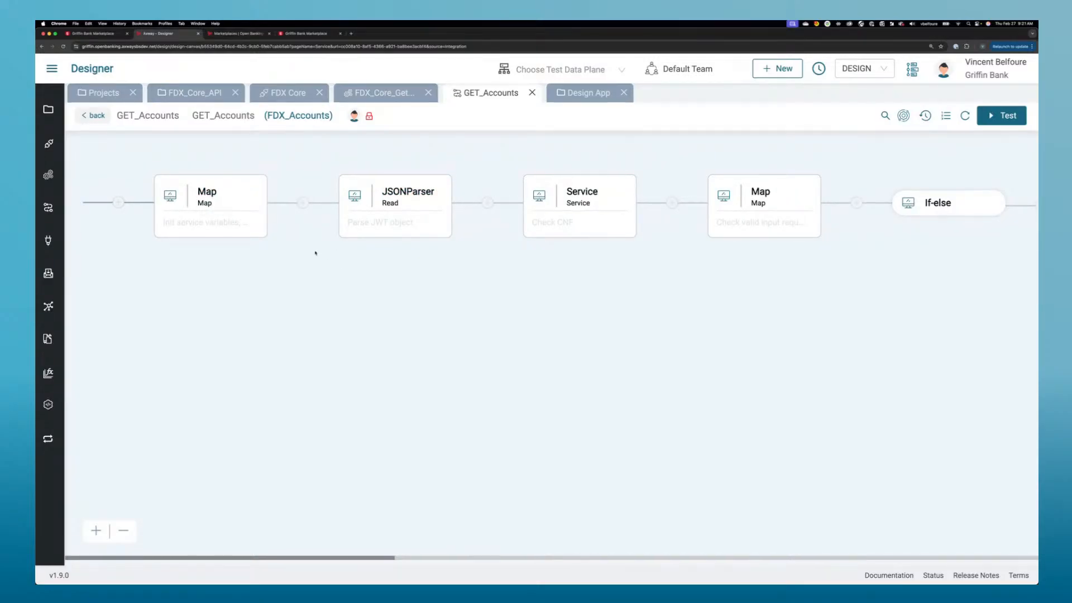
pyautogui.click(215, 197)
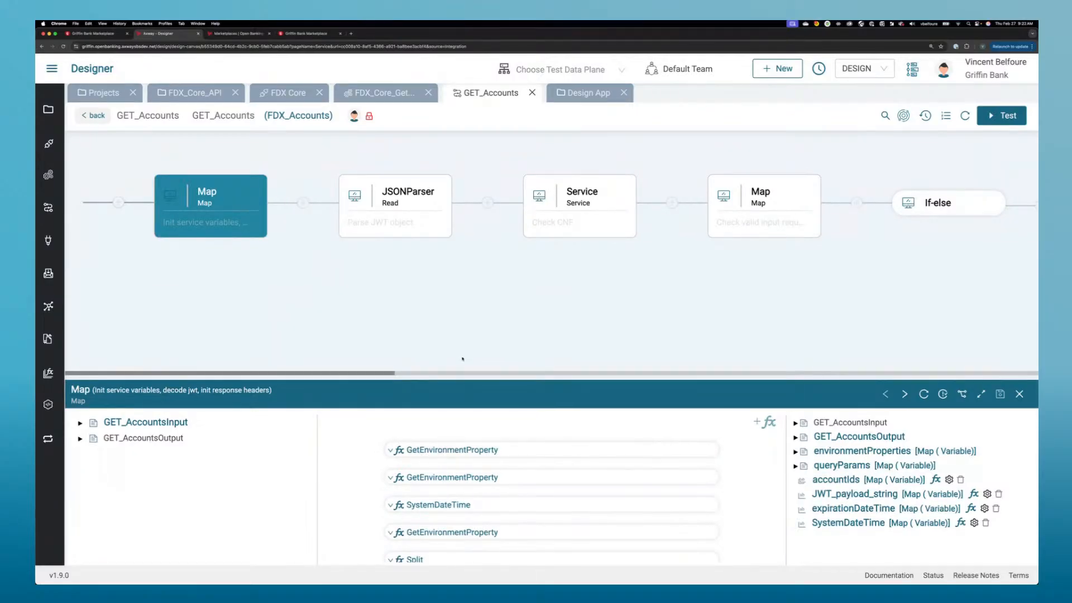
pyautogui.moveTo(408, 228)
pyautogui.click(410, 207)
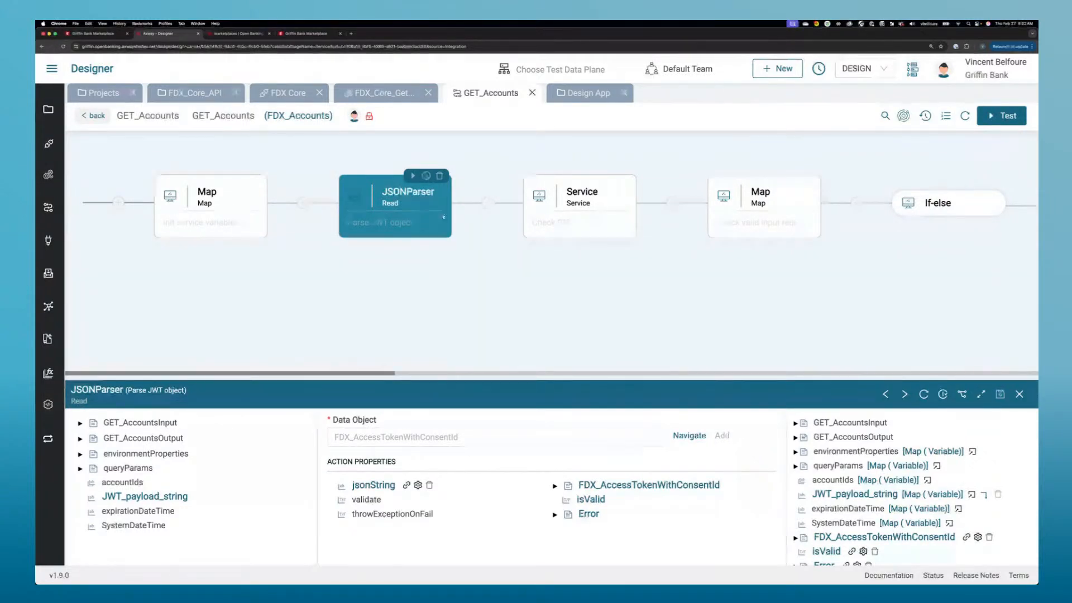
# Step: Inspect the mapping of the Map step that checks for a valid input request
pyautogui.hscroll(3, 543, 226)
pyautogui.hscroll(6, 543, 226)
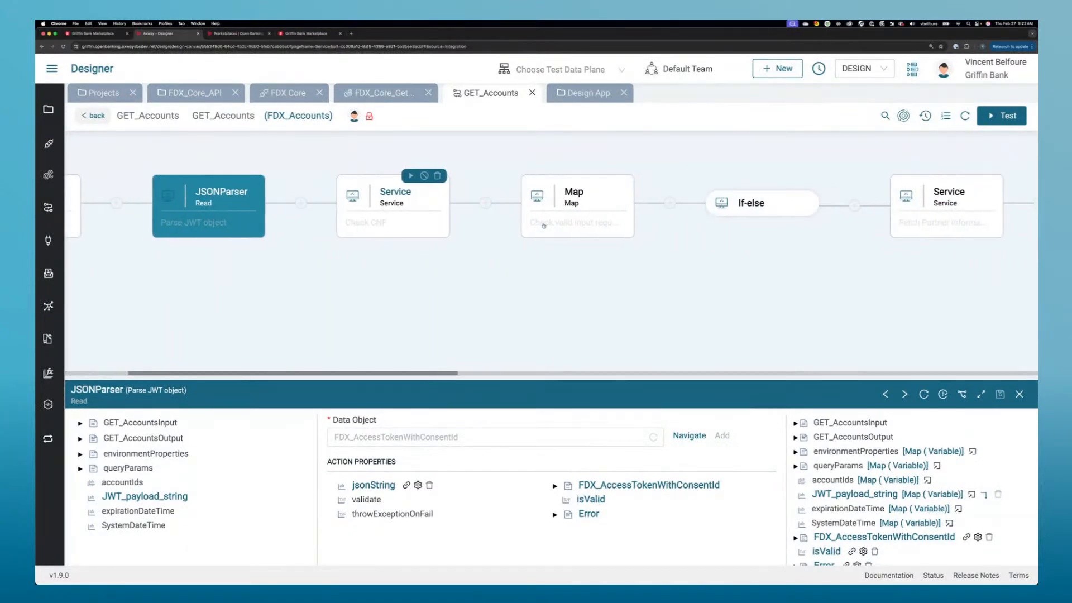
pyautogui.click(546, 206)
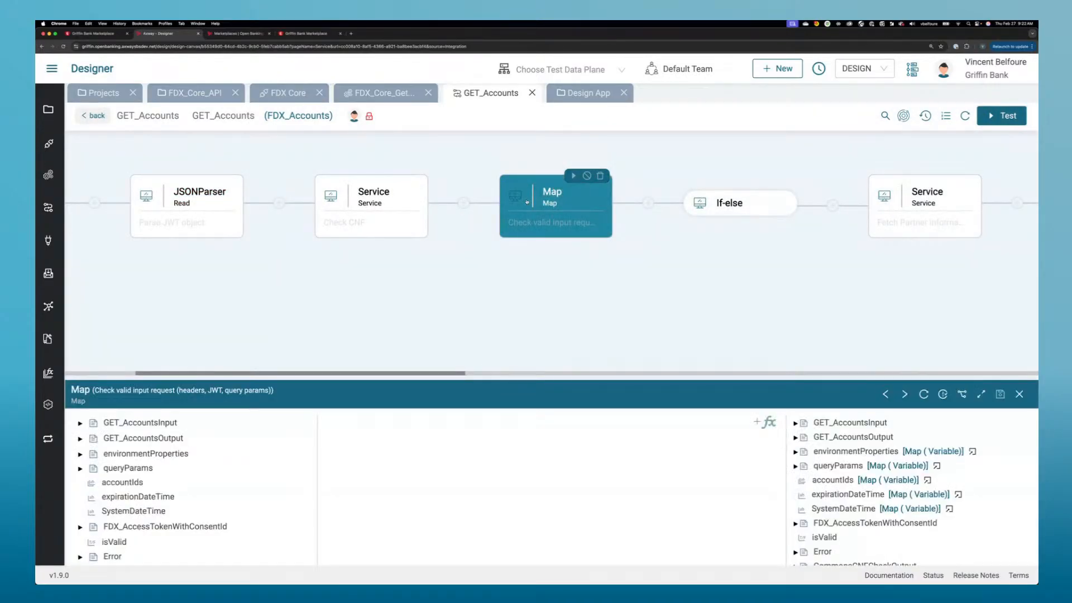
# Step: Expand the If-else step after the input-validation Map, review its Map and Exit branch, and collapse it
pyautogui.hscroll(3, 526, 202)
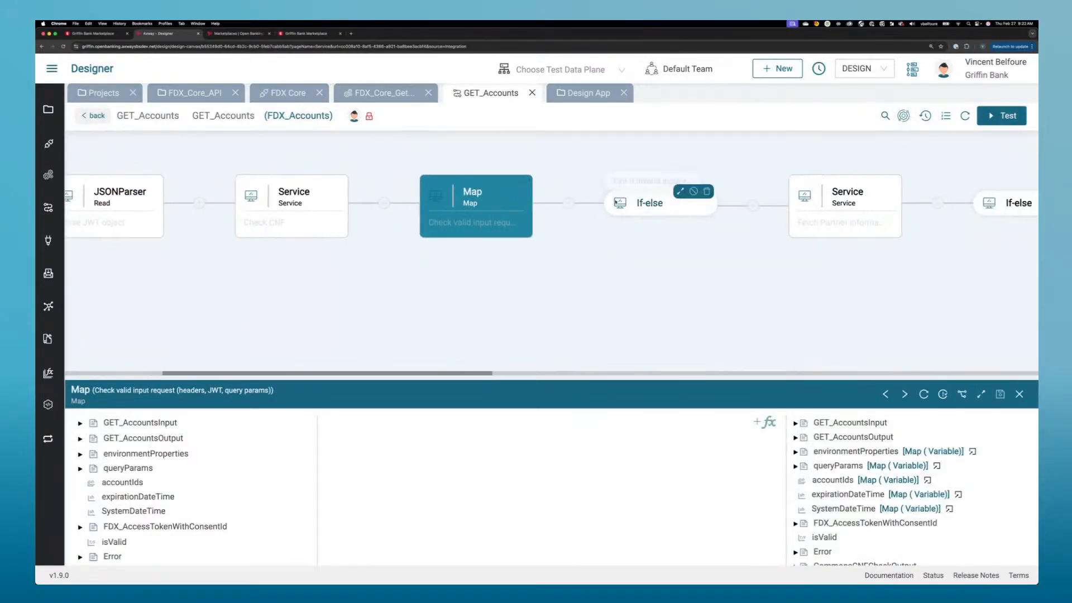
pyautogui.click(680, 192)
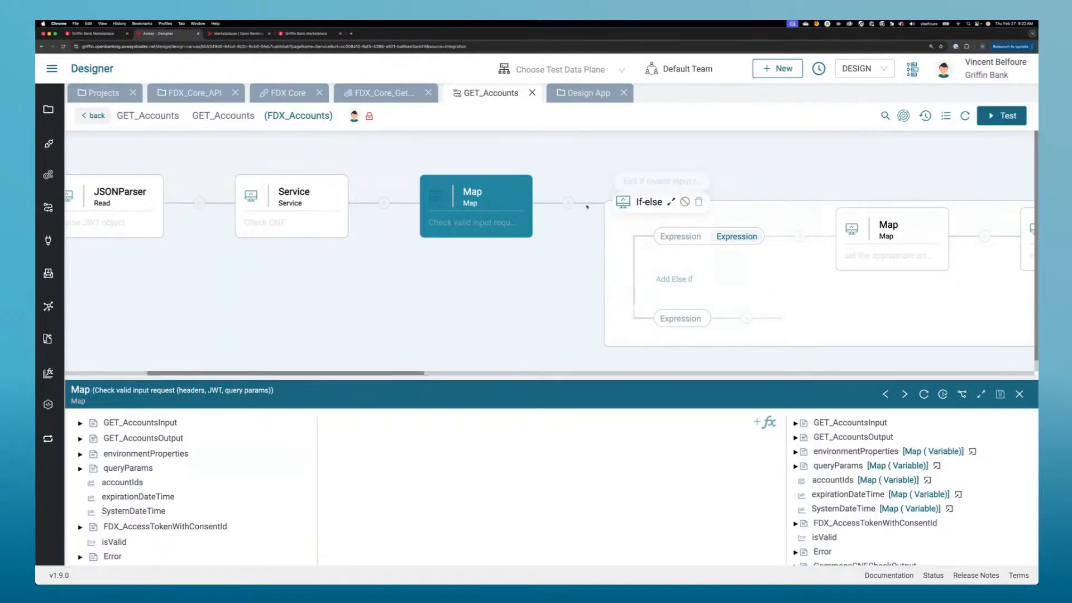
pyautogui.hscroll(6, 587, 207)
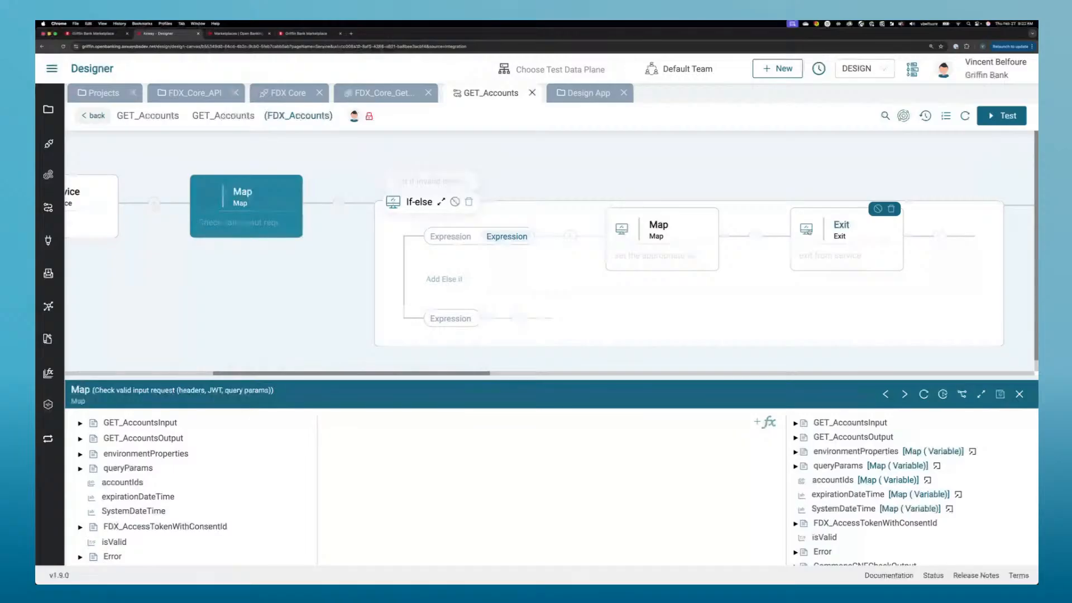
pyautogui.click(441, 202)
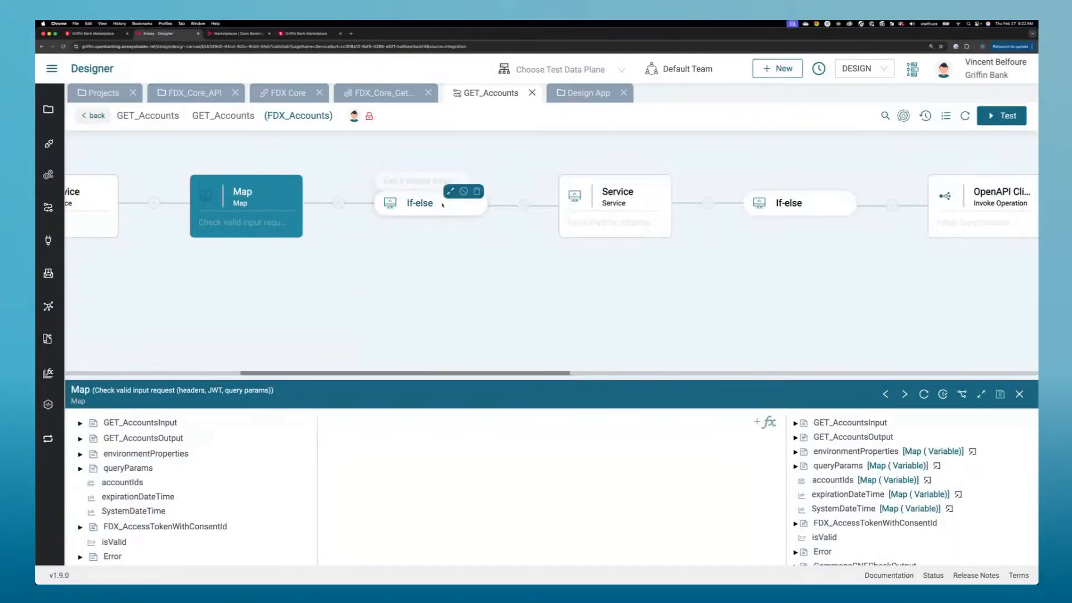
# Step: Examine the GET_Accounts flow from the partner information Service step through the core consent call and consent expiration check
pyautogui.hscroll(4, 441, 204)
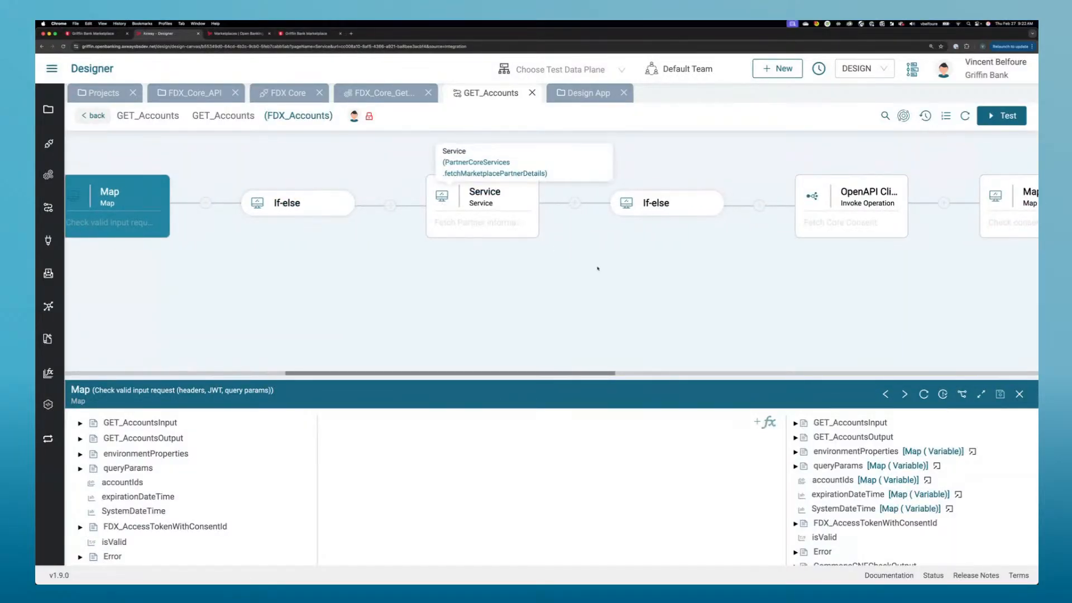
pyautogui.hscroll(1, 597, 267)
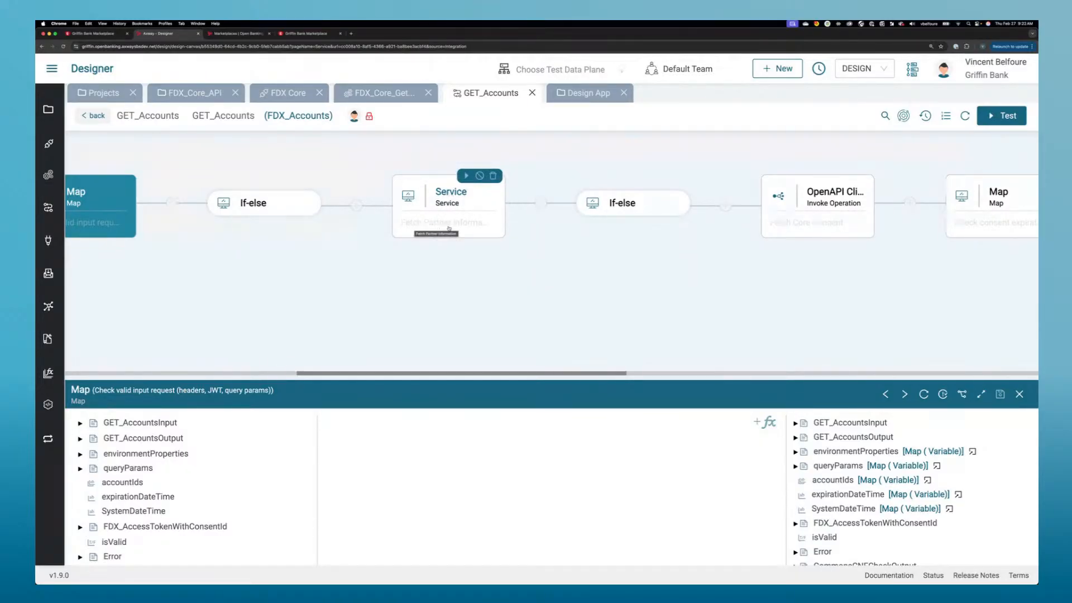
pyautogui.hscroll(1, 449, 228)
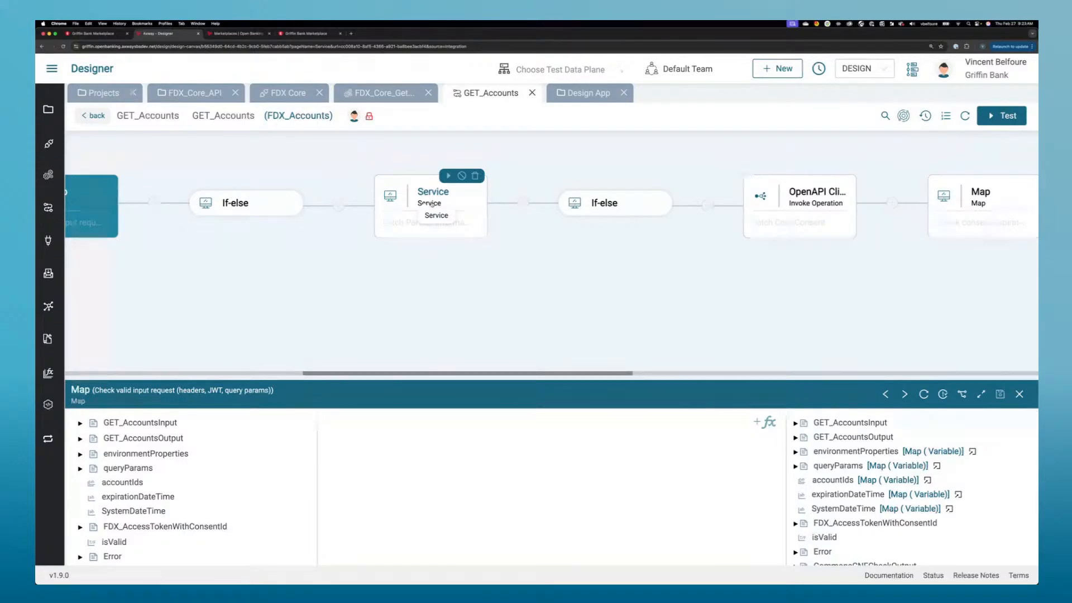
pyautogui.hscroll(2, 431, 204)
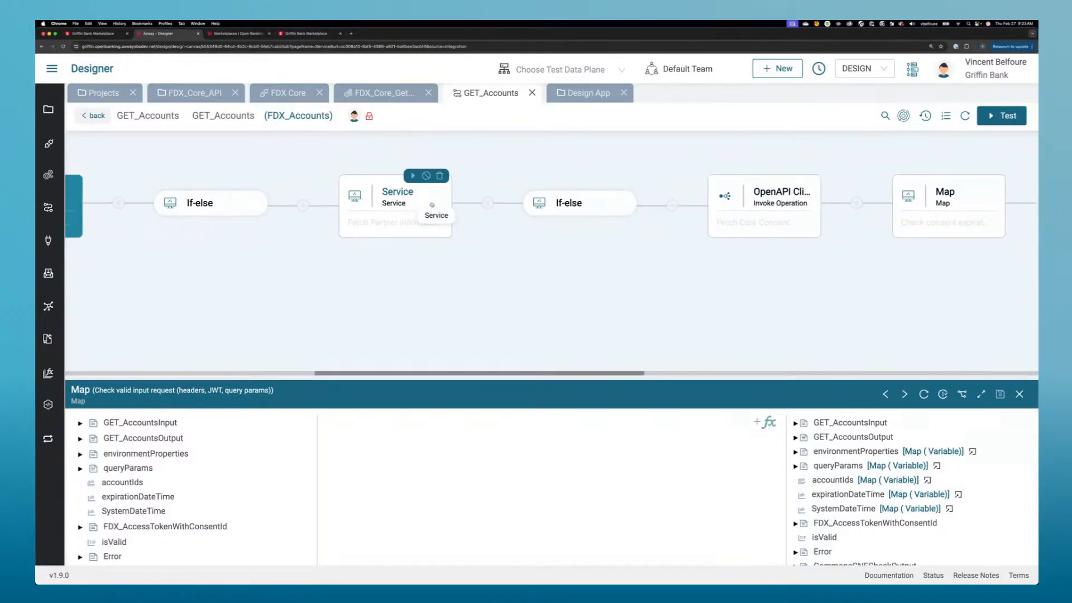
pyautogui.hscroll(6, 431, 204)
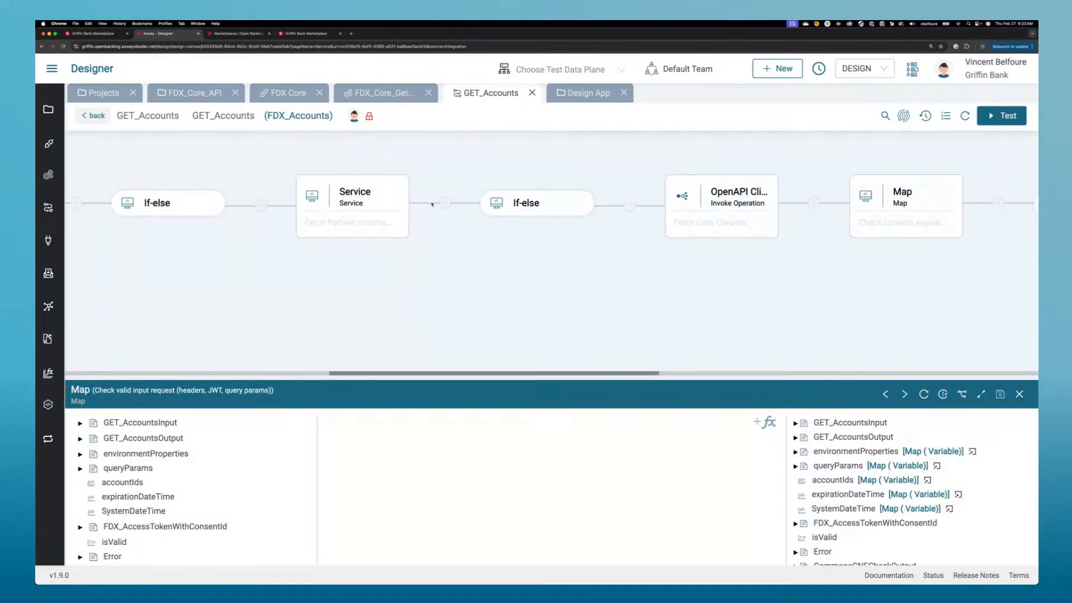
# Step: Follow the GET_Accounts flow from the core consent call through the consent expiration check to the core banking Service step
pyautogui.hscroll(7, 469, 197)
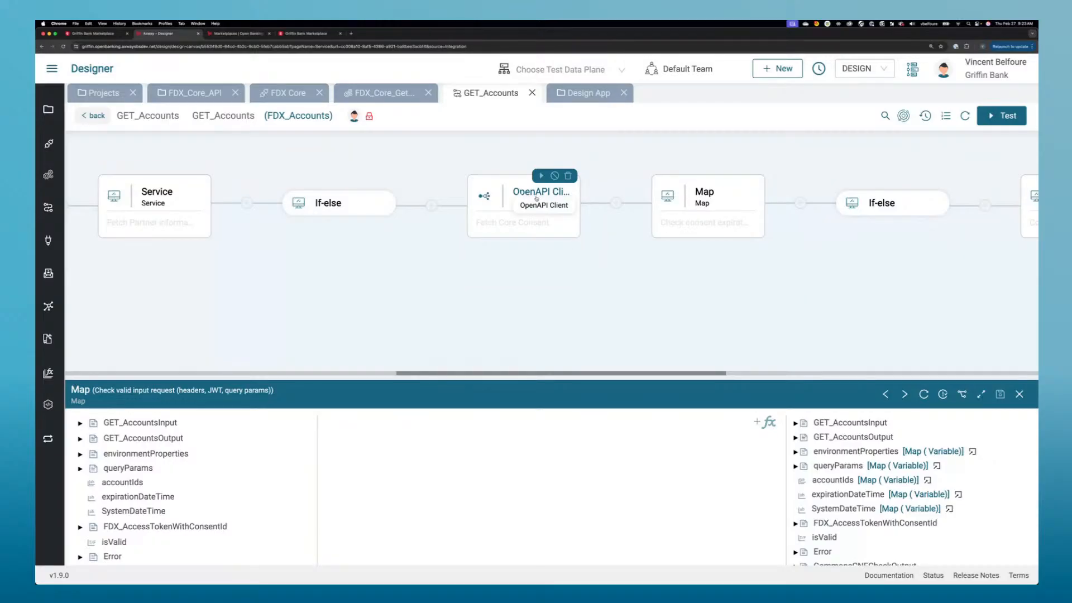
pyautogui.hscroll(2, 536, 199)
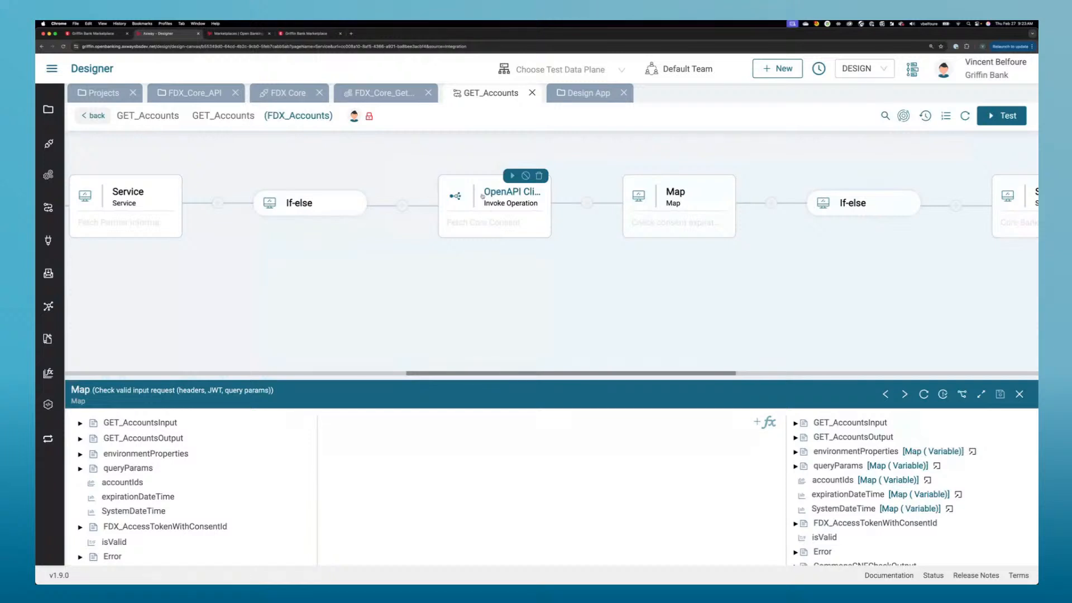
pyautogui.hscroll(5, 483, 196)
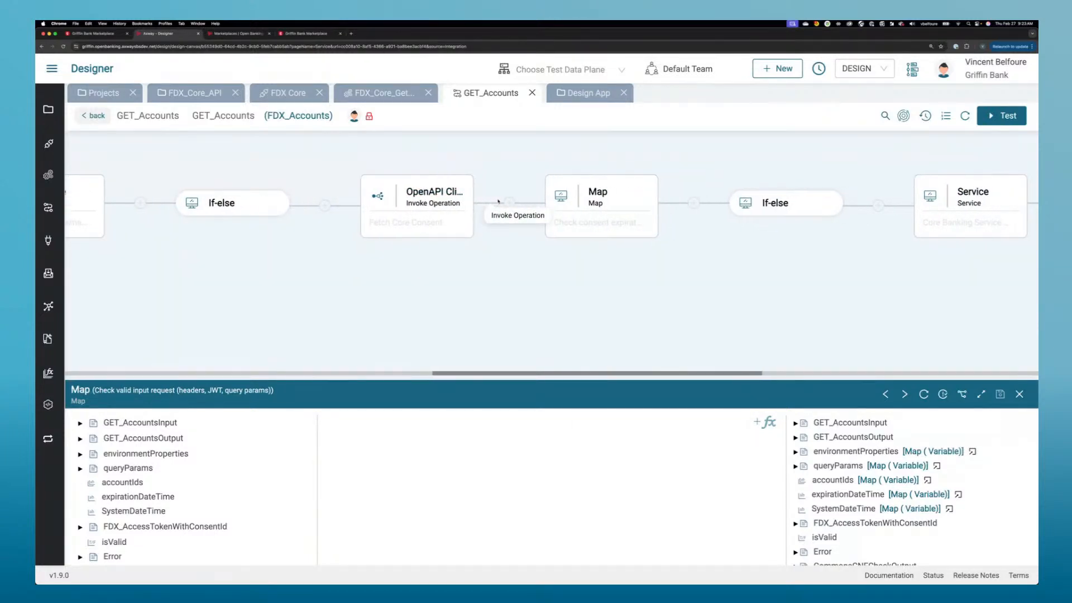
pyautogui.hscroll(5, 498, 202)
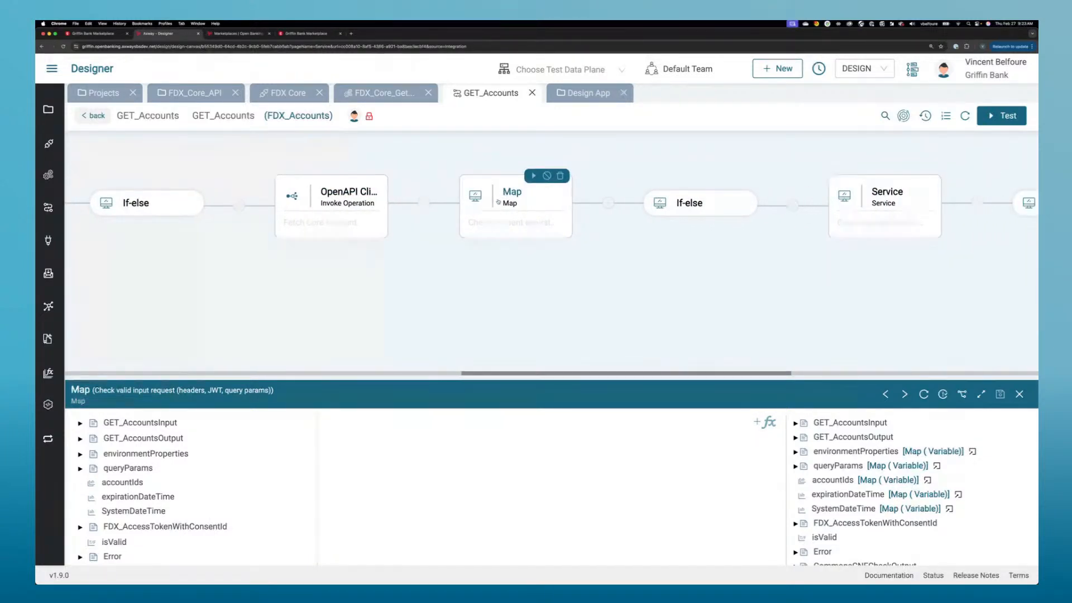
pyautogui.hscroll(2, 498, 202)
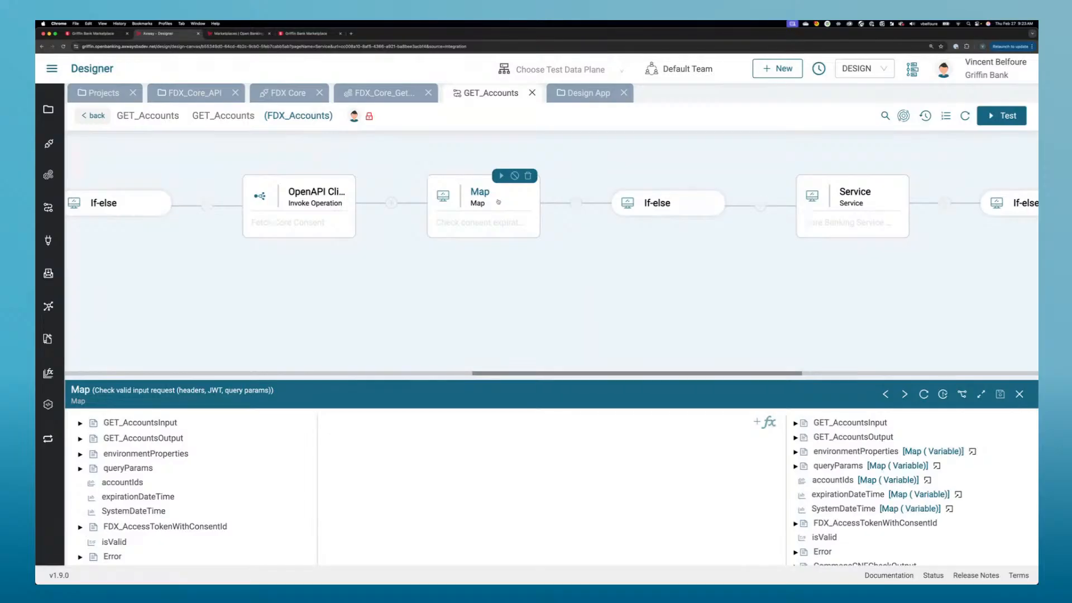
pyautogui.hscroll(12, 498, 202)
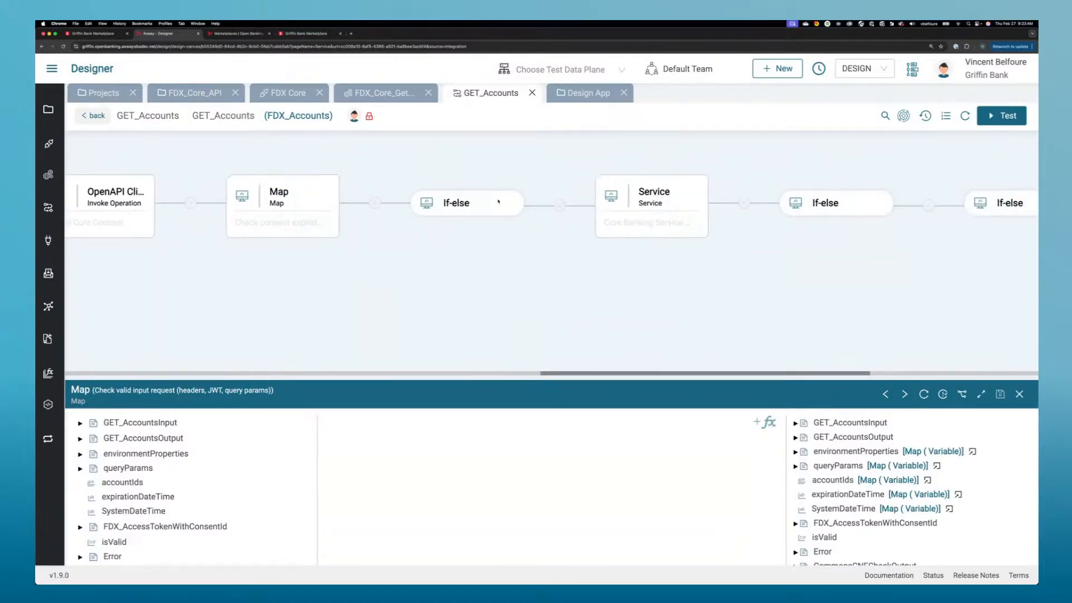
pyautogui.hscroll(7, 498, 202)
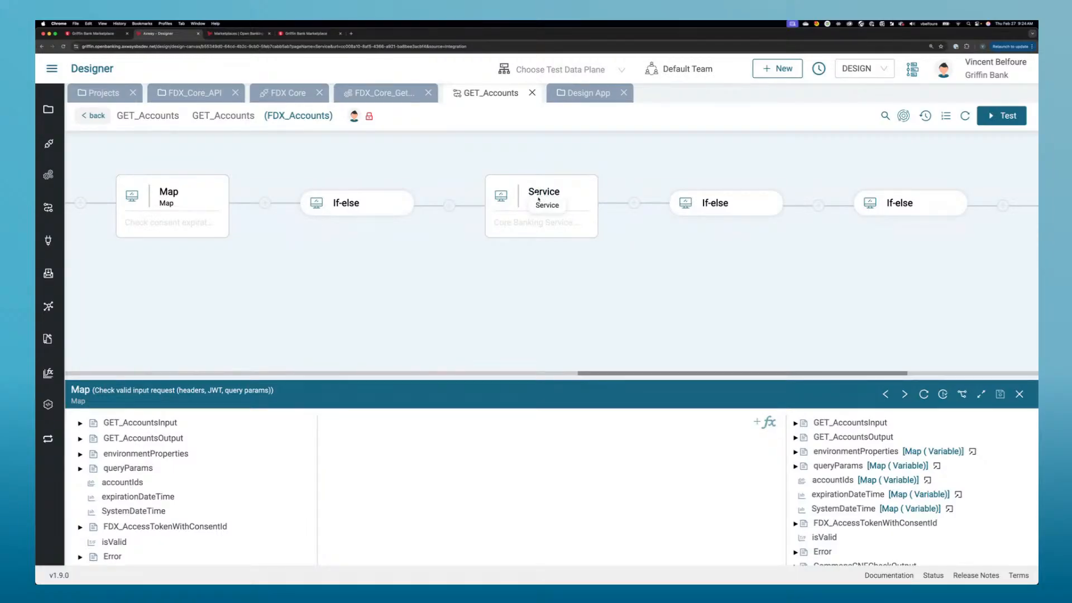
pyautogui.moveTo(541, 193)
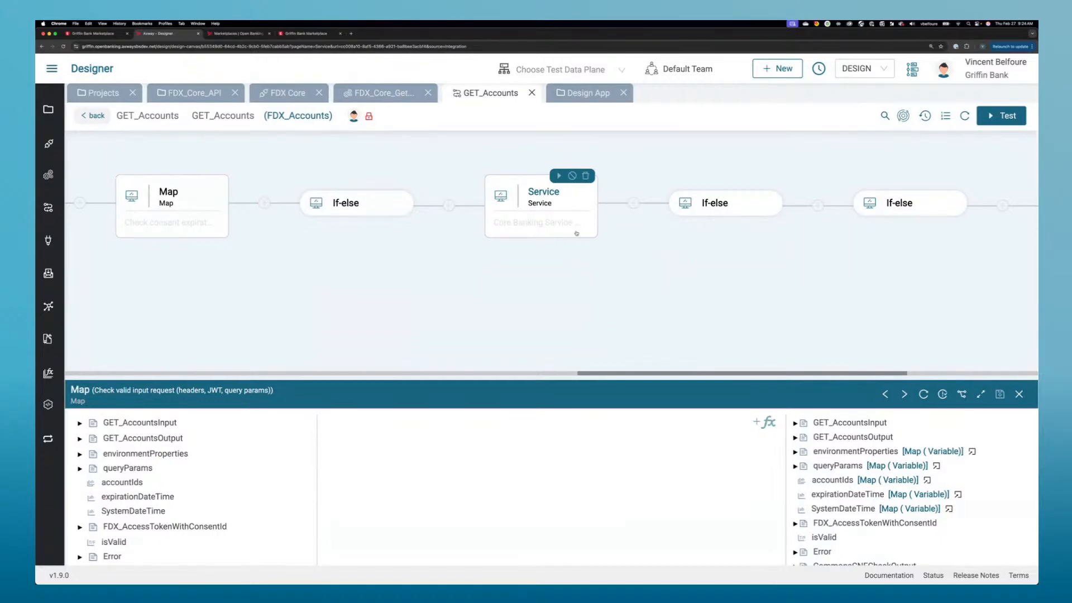
# Step: Examine the two If-else steps after the core banking Service and open the response pagination Map's mapping
pyautogui.hscroll(5, 638, 252)
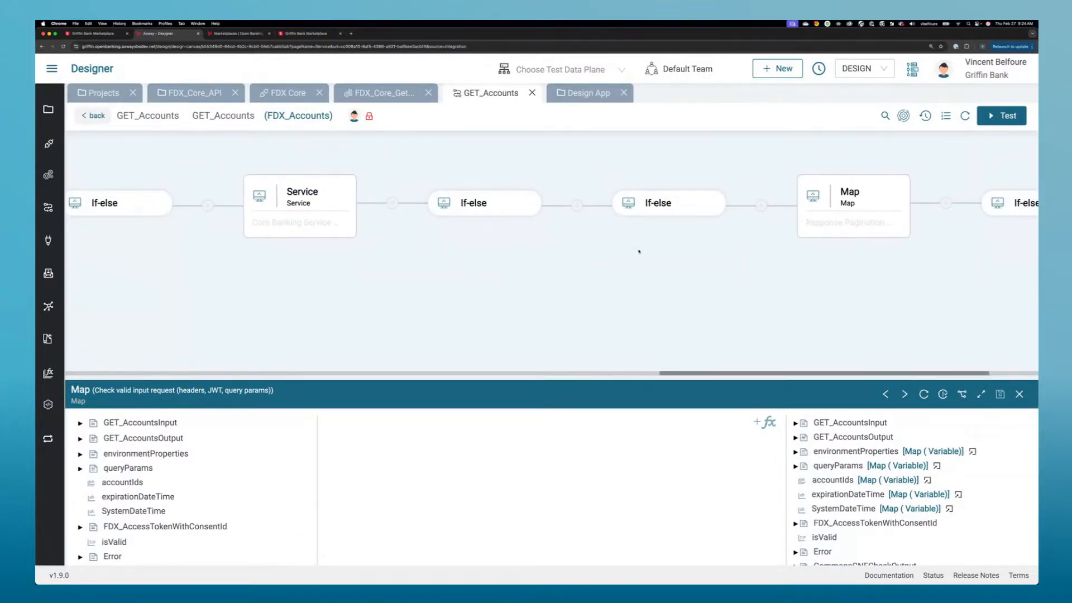
pyautogui.moveTo(475, 200)
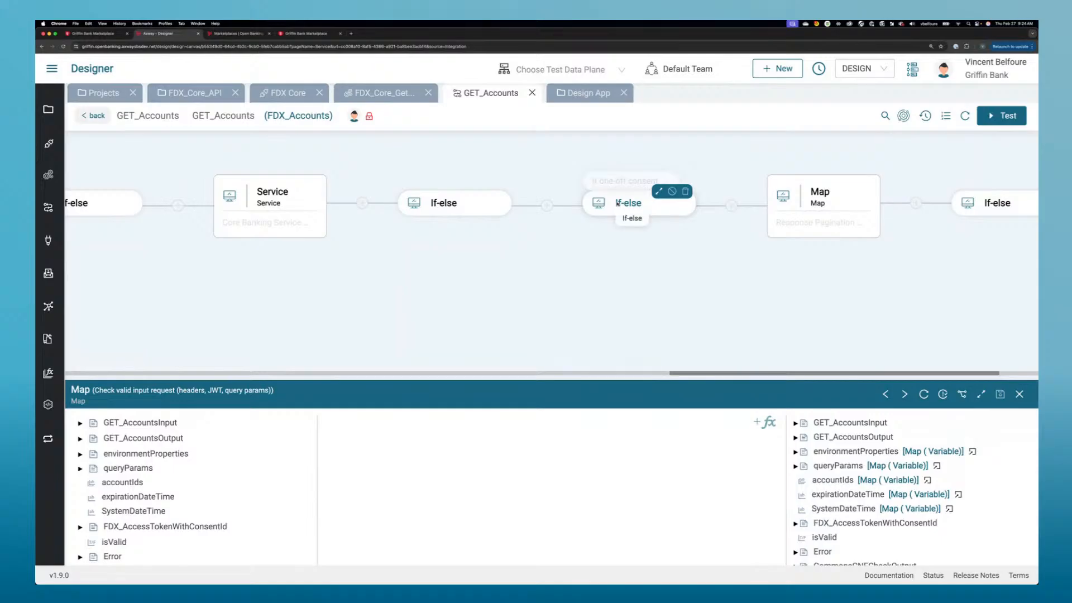
pyautogui.hscroll(2, 732, 246)
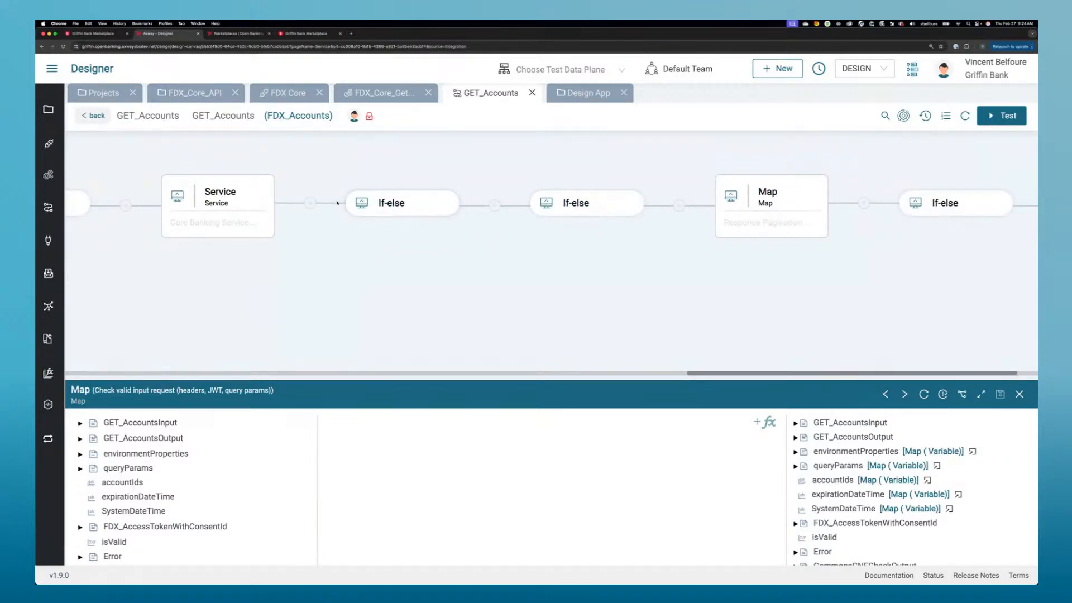
pyautogui.moveTo(746, 210)
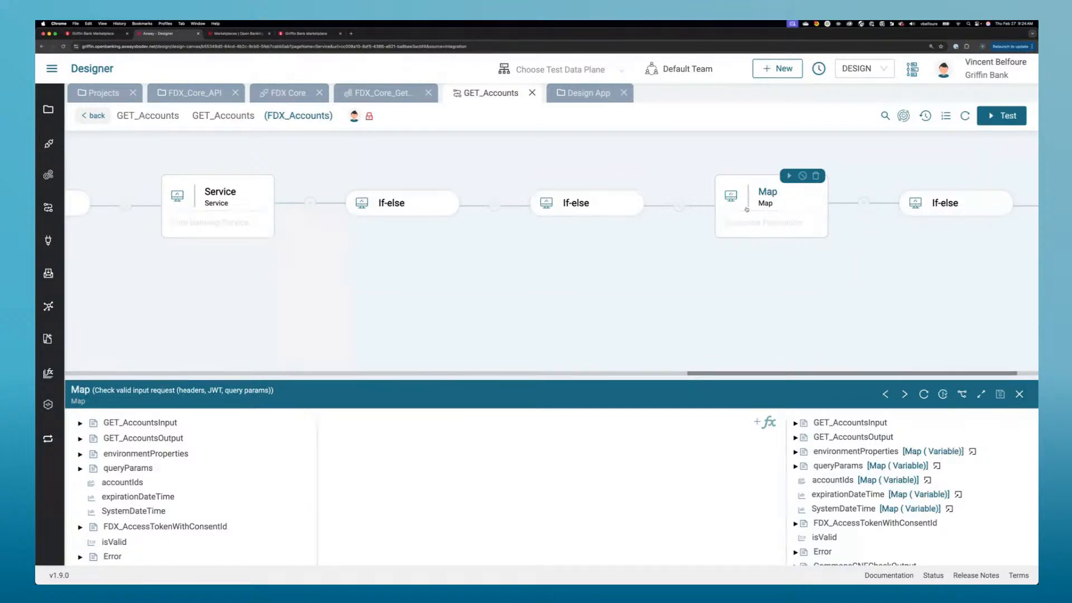
pyautogui.hscroll(3, 747, 209)
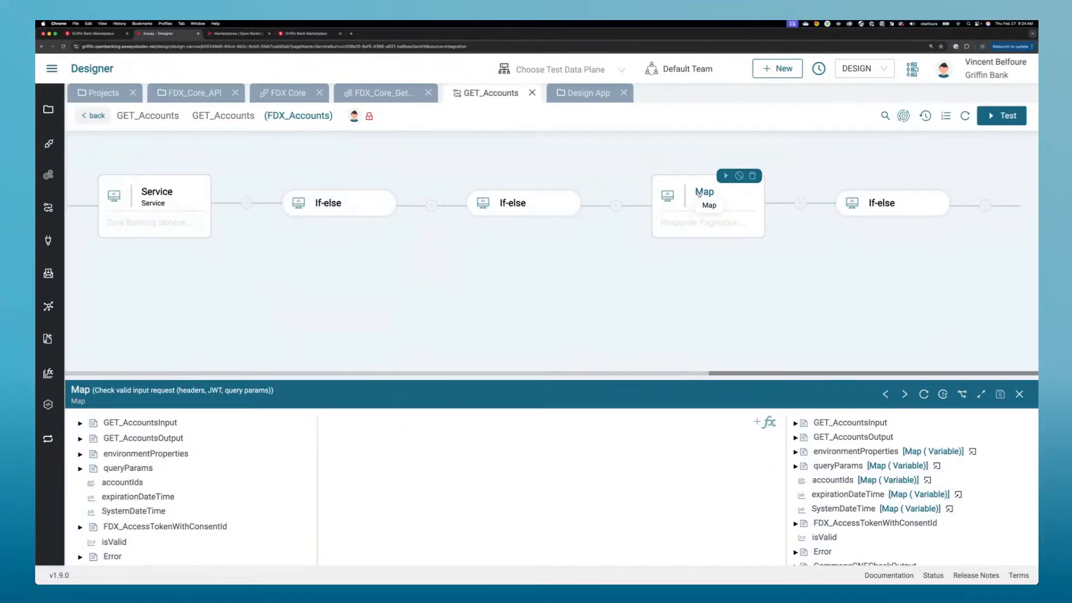
pyautogui.doubleClick(699, 193)
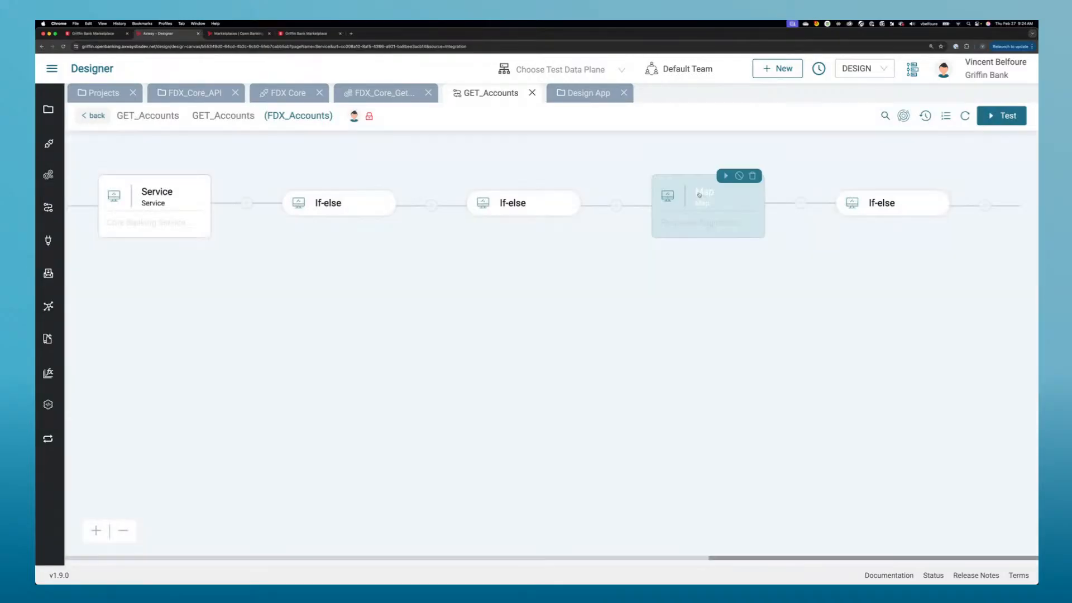
# Step: Inspect the first Map step's mapping, expanding its input queryParams and headers, its output queryParams and the Split function
pyautogui.hscroll(-15, 518, 271)
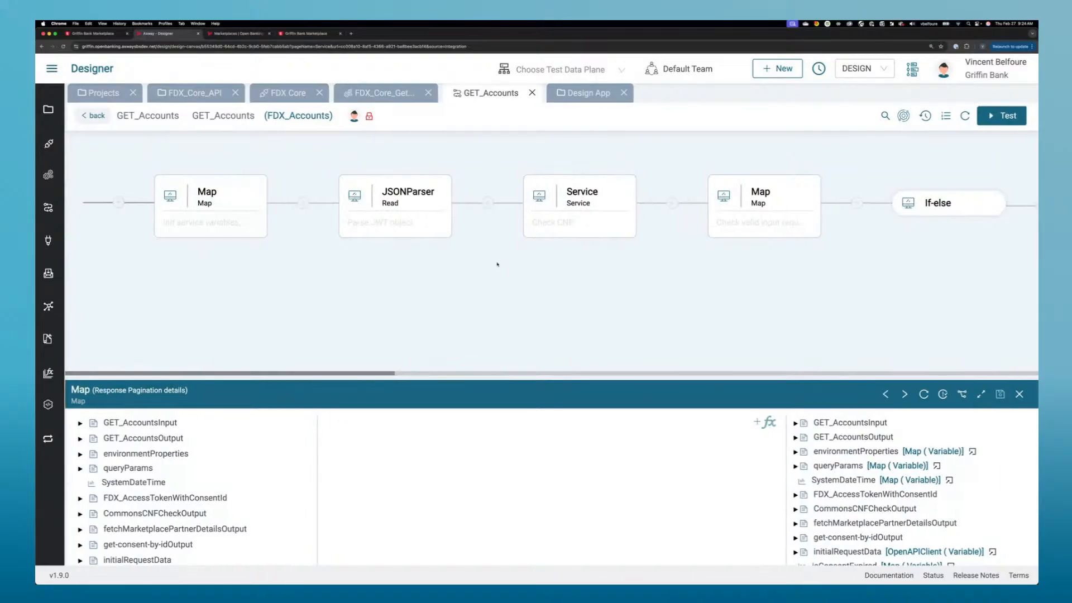
pyautogui.click(204, 193)
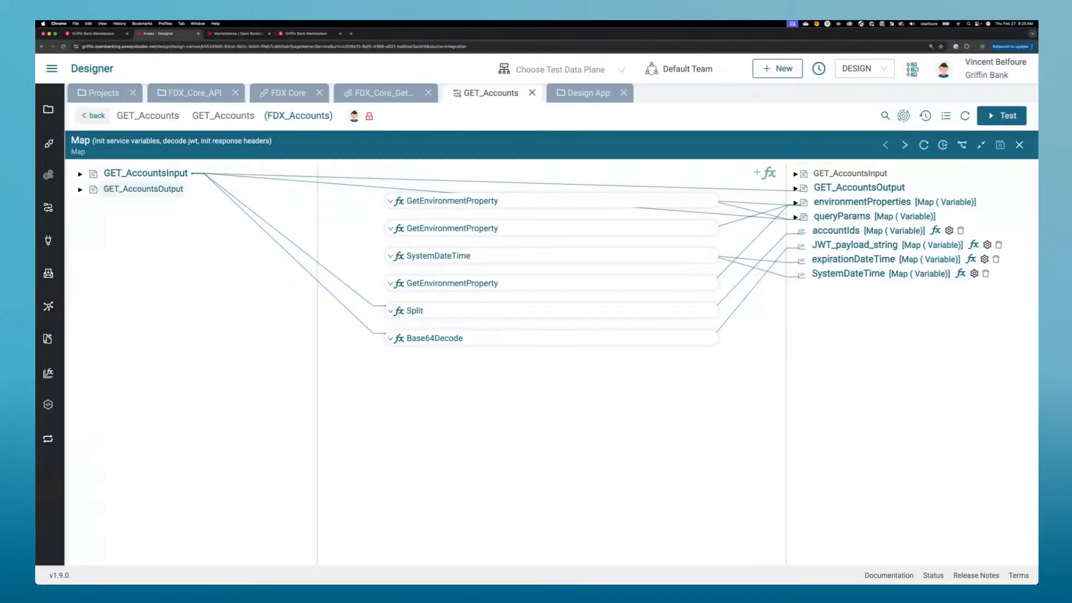
pyautogui.click(80, 175)
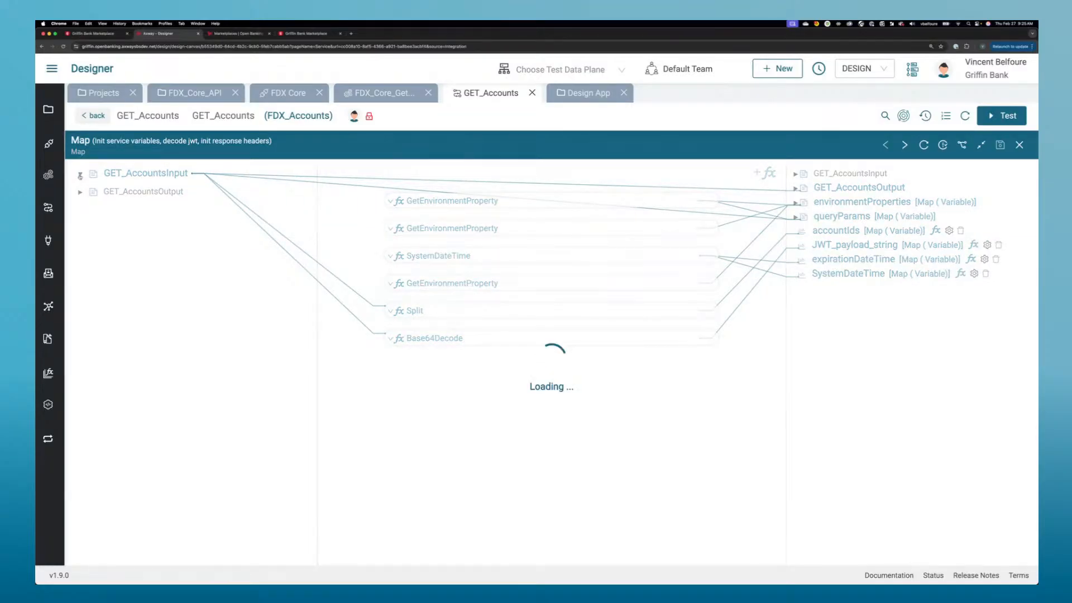
pyautogui.click(92, 189)
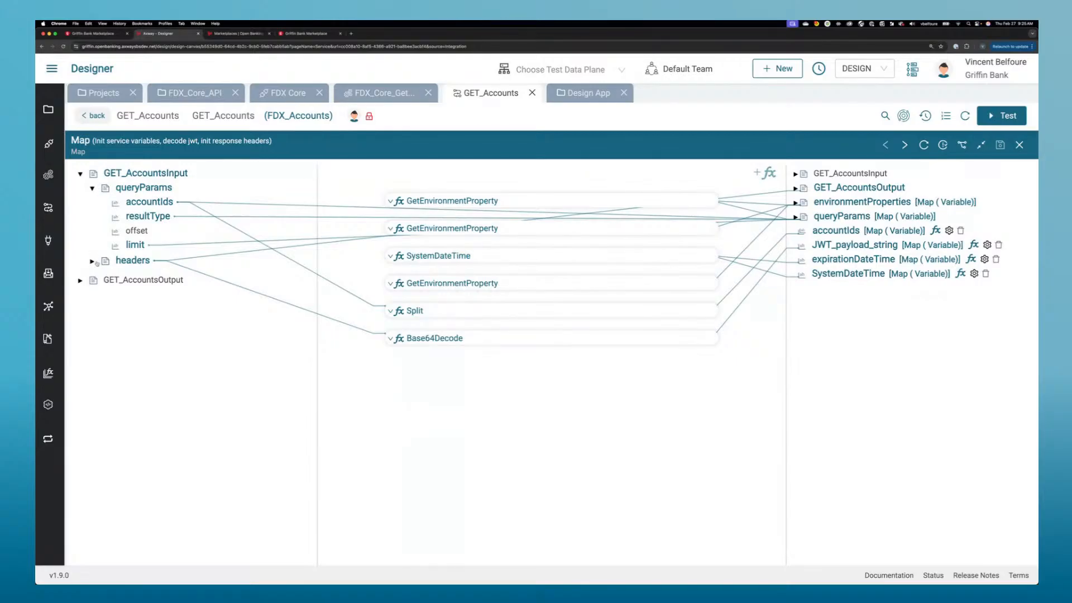
pyautogui.click(93, 262)
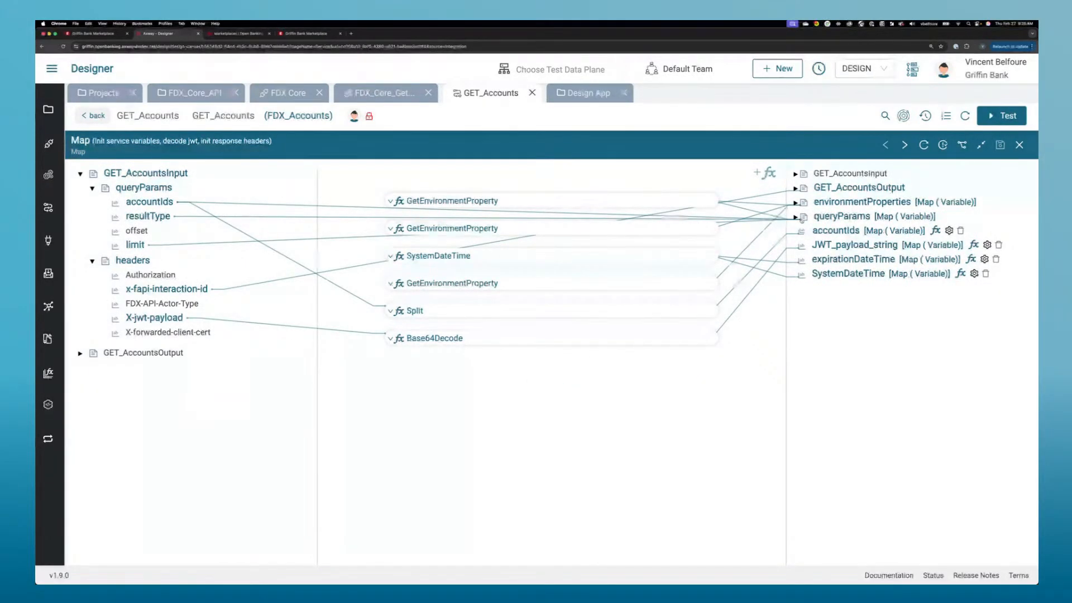
pyautogui.click(795, 217)
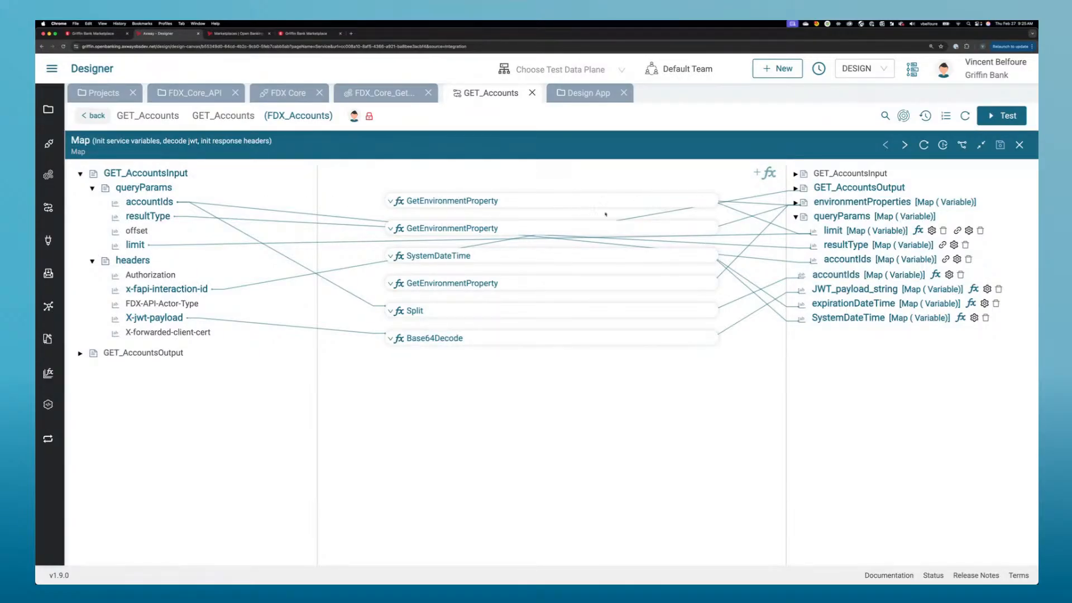
pyautogui.click(391, 311)
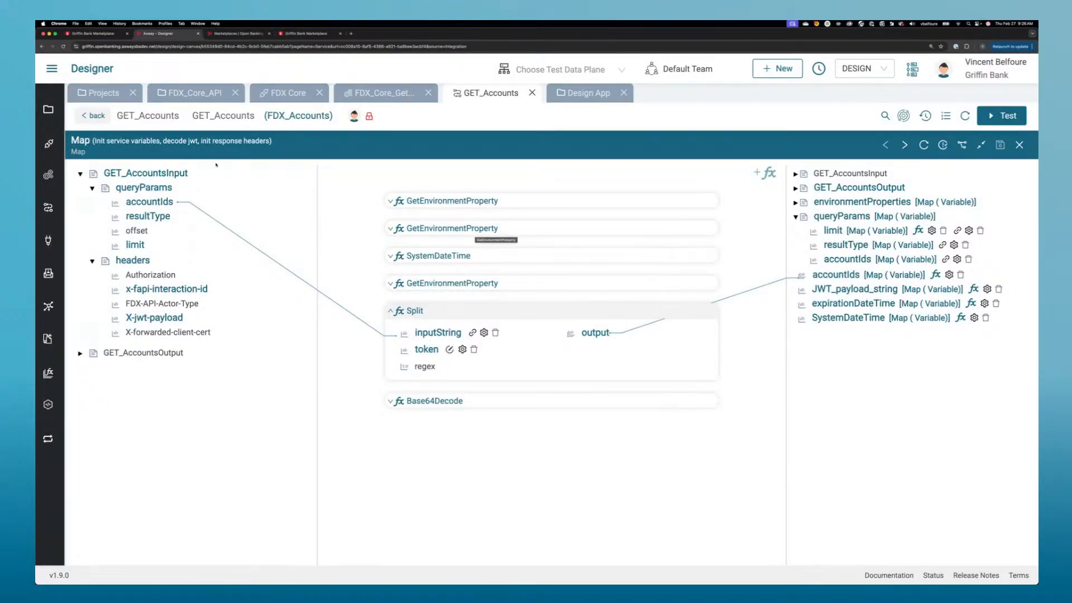
# Step: Open the Open Banking consent dashboard and look over the list of consents
pyautogui.moveTo(57, 115)
pyautogui.click(50, 68)
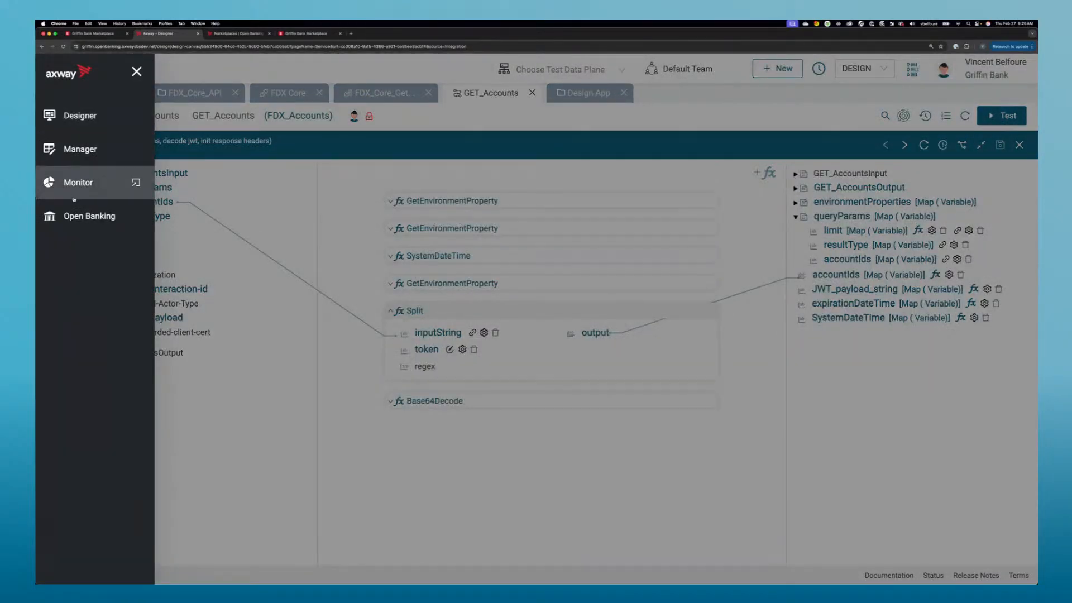
pyautogui.click(77, 213)
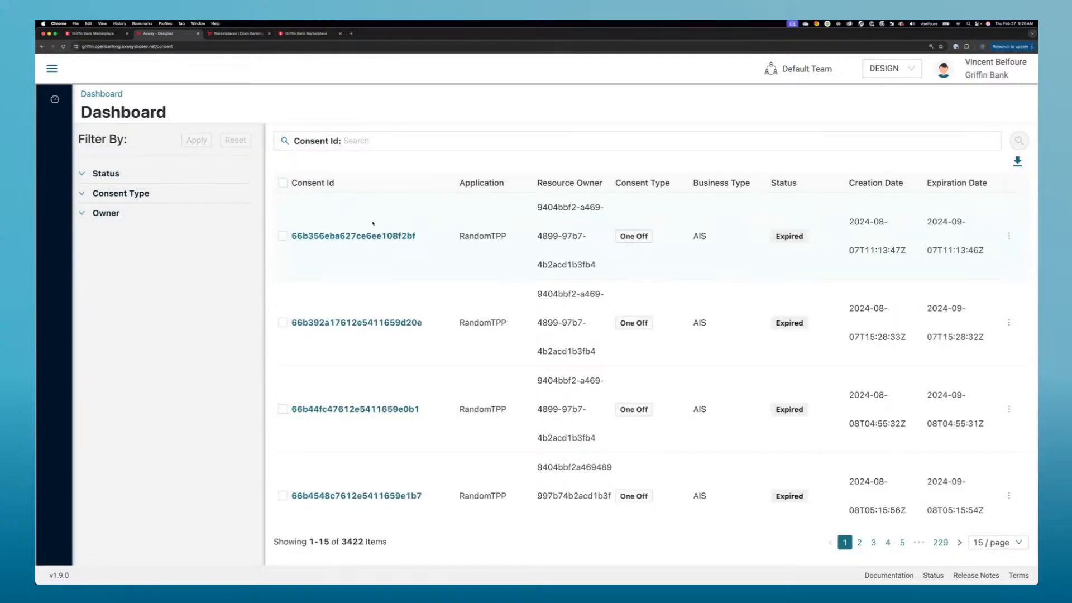
pyautogui.scroll(-1, 373, 223)
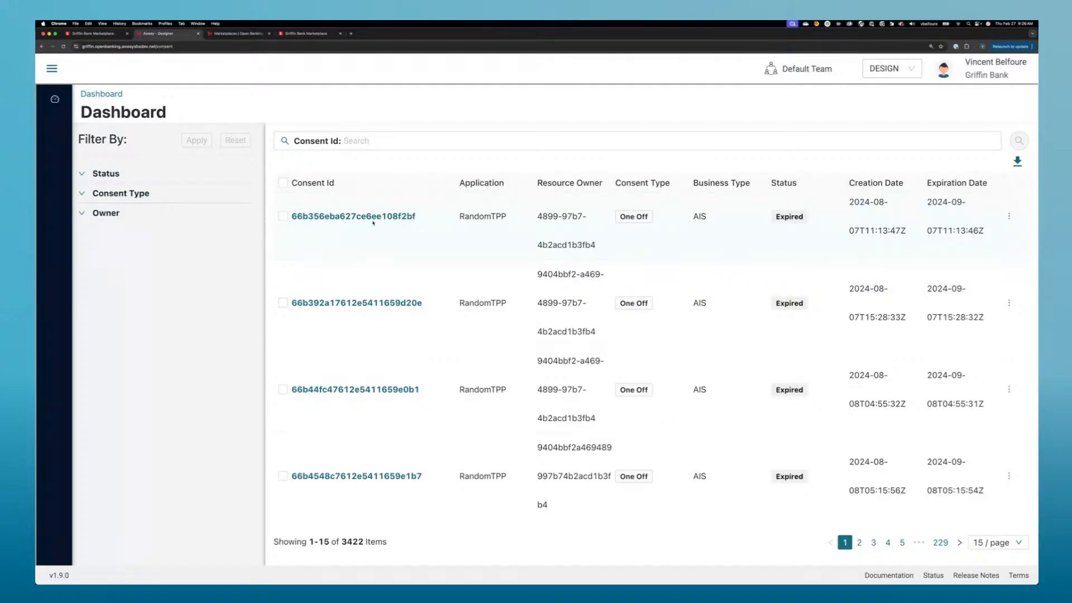
pyautogui.scroll(1, 372, 223)
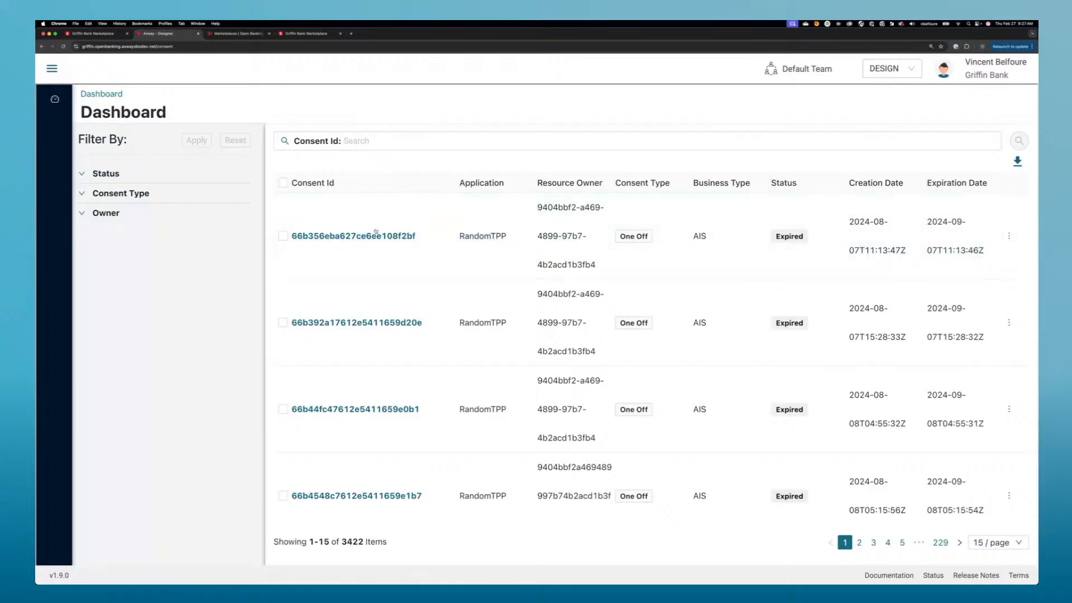
# Step: Switch to the PowerPoint slide show and advance to the Axway Open Banking slide
pyautogui.press('super+Tab')
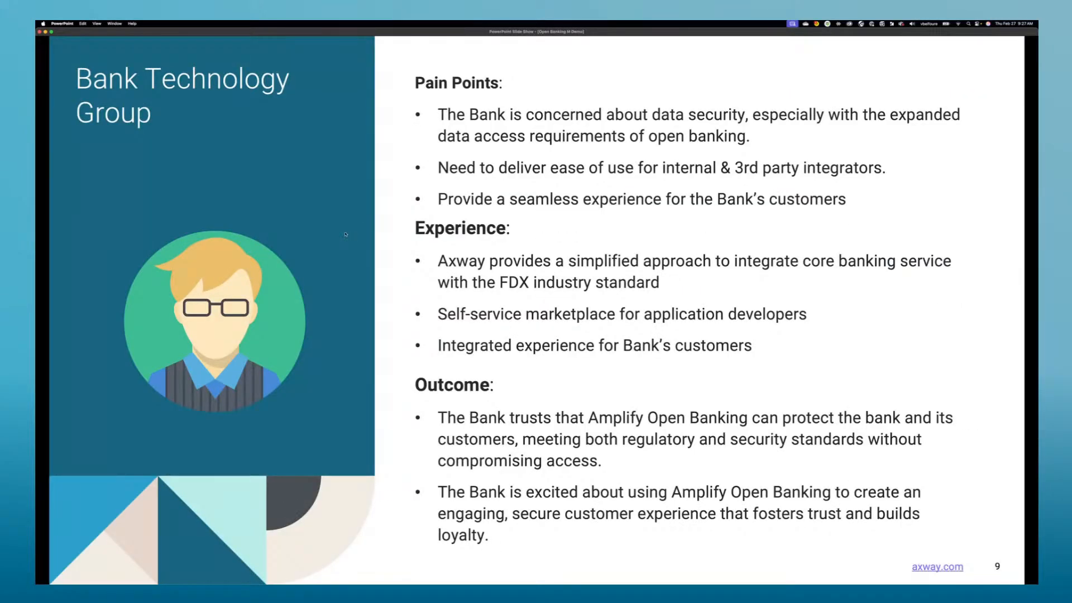
pyautogui.press('Right')
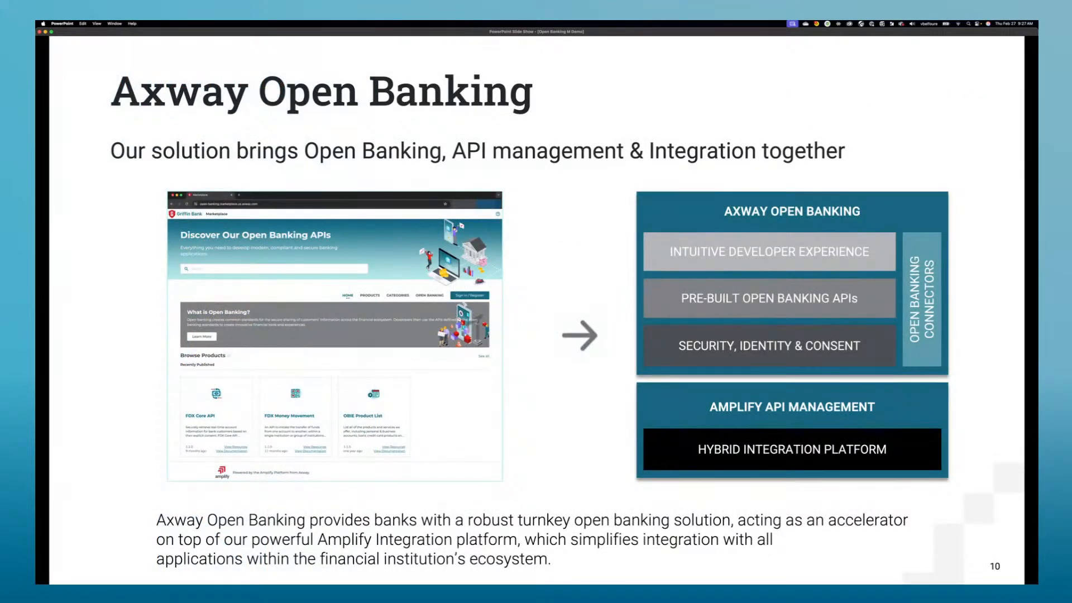